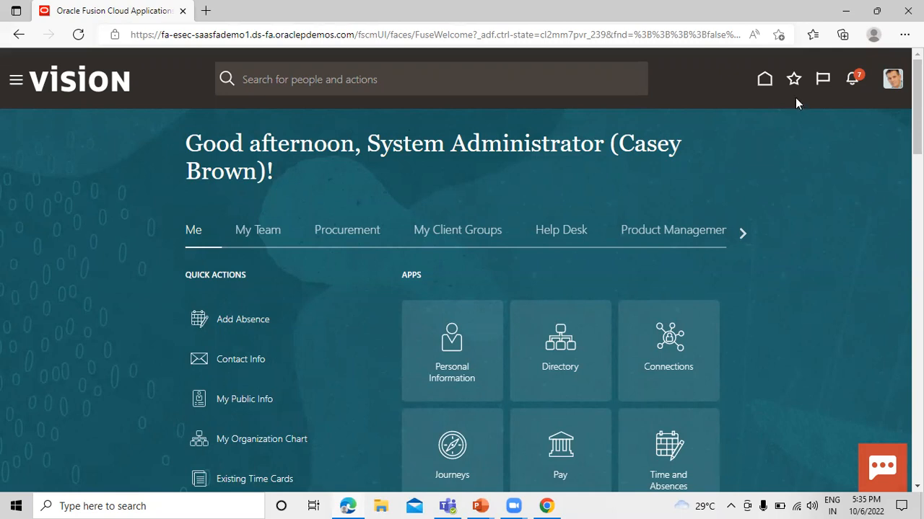
Open the list of implementation projects in Setup and Maintenance
{"action": "left_click", "coordinate": [893, 81]}
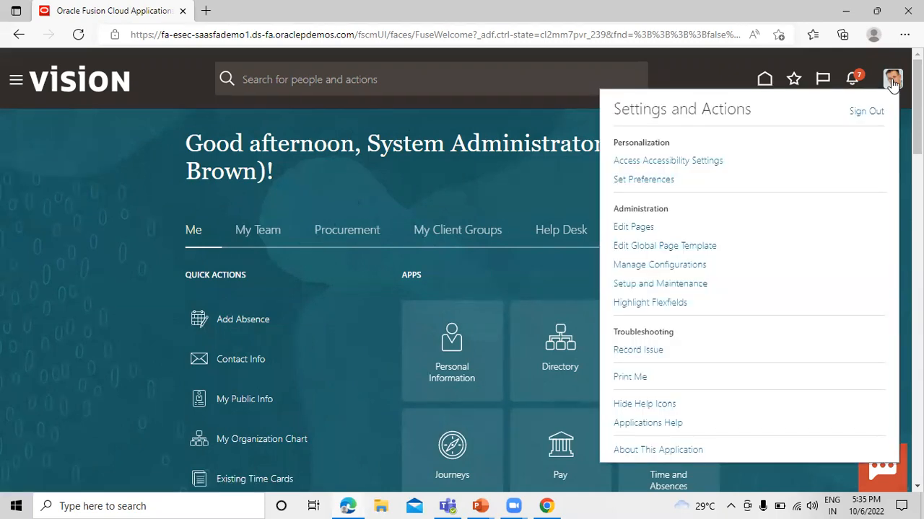
{"action": "left_click", "coordinate": [686, 284]}
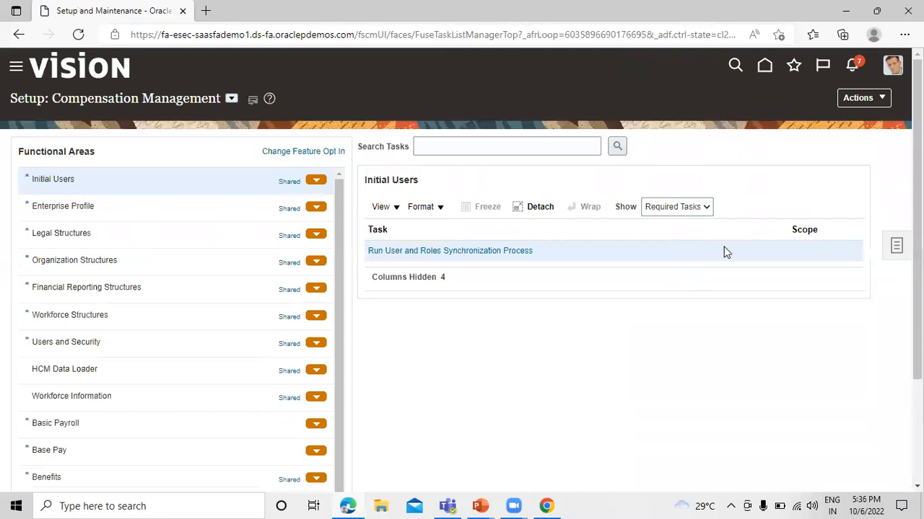
{"action": "left_click", "coordinate": [896, 247]}
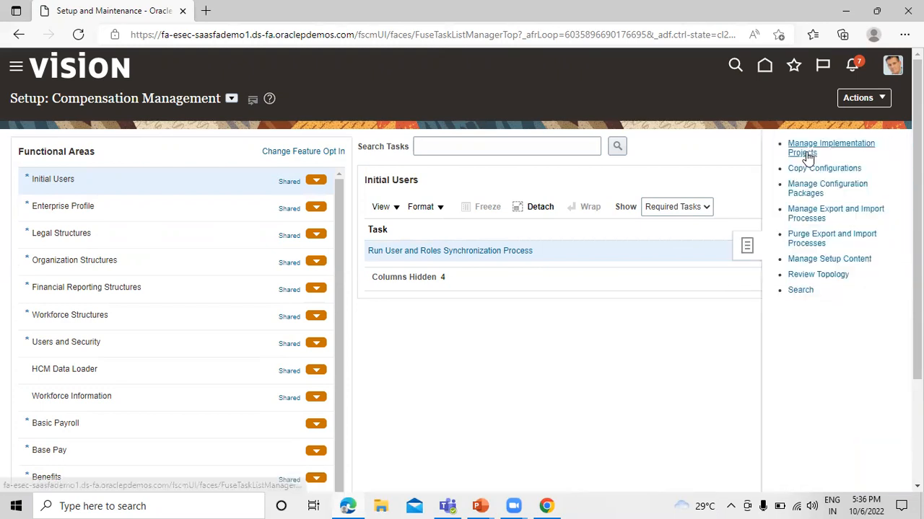
{"action": "left_click", "coordinate": [808, 151]}
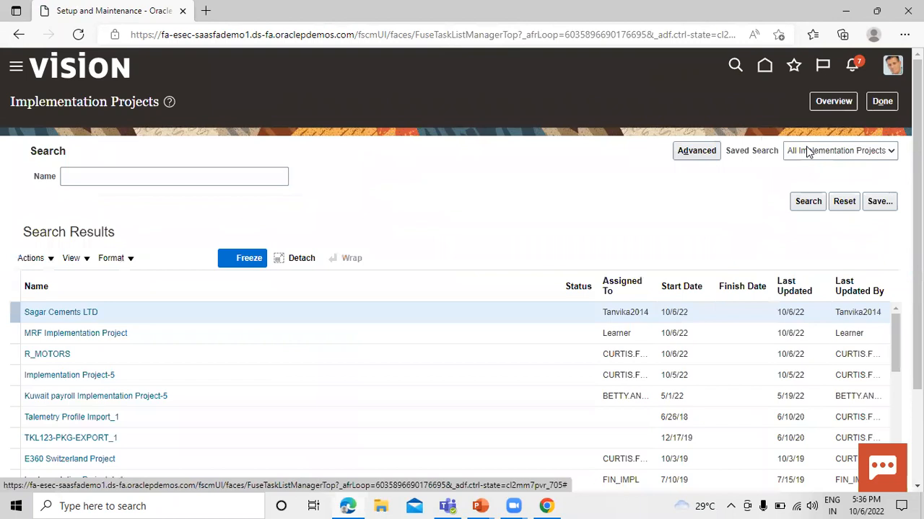
Search the implementation projects for scm and open SCM Implementation Project for Rel13
{"action": "left_click", "coordinate": [132, 171]}
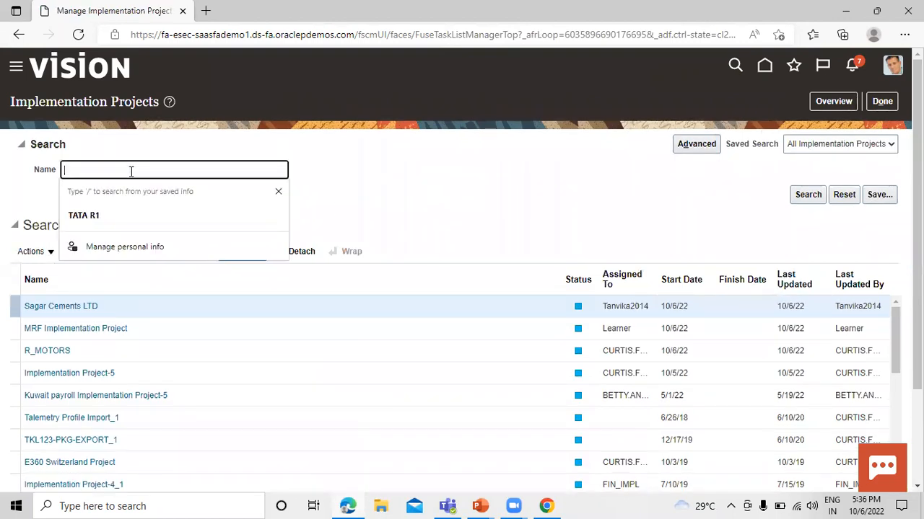
{"action": "type", "text": "scm"}
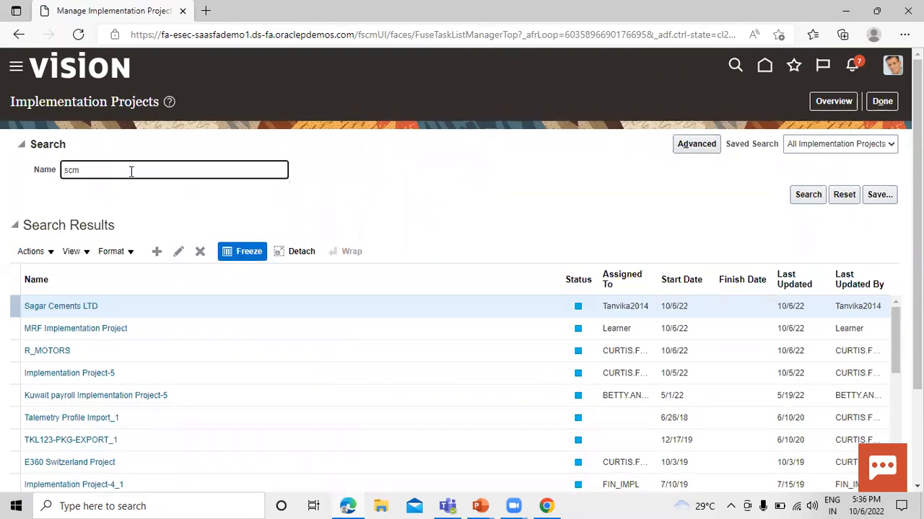
{"action": "key", "text": "Return"}
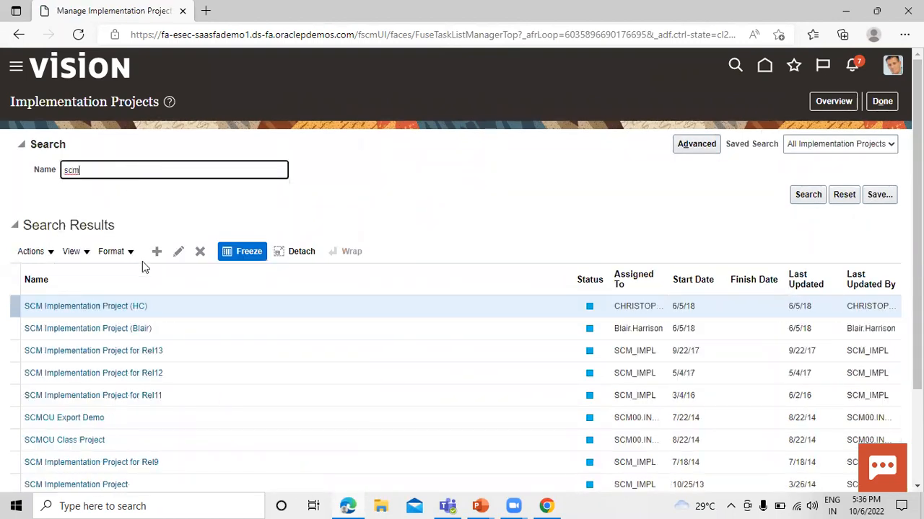
{"action": "left_click", "coordinate": [117, 351]}
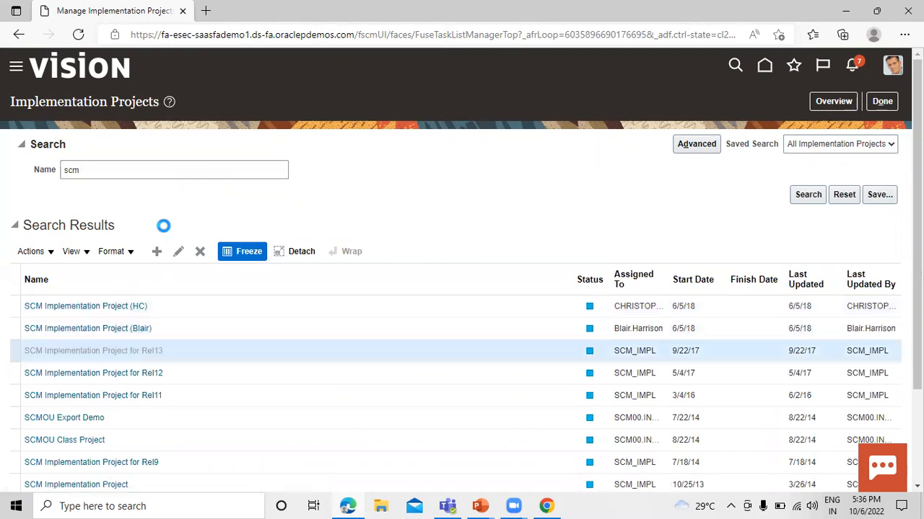
Search the project's tasks for manage approval group, show the procurement match in the hierarchy, and go to Manage Purchasing Document Approvals
{"action": "left_click", "coordinate": [119, 275]}
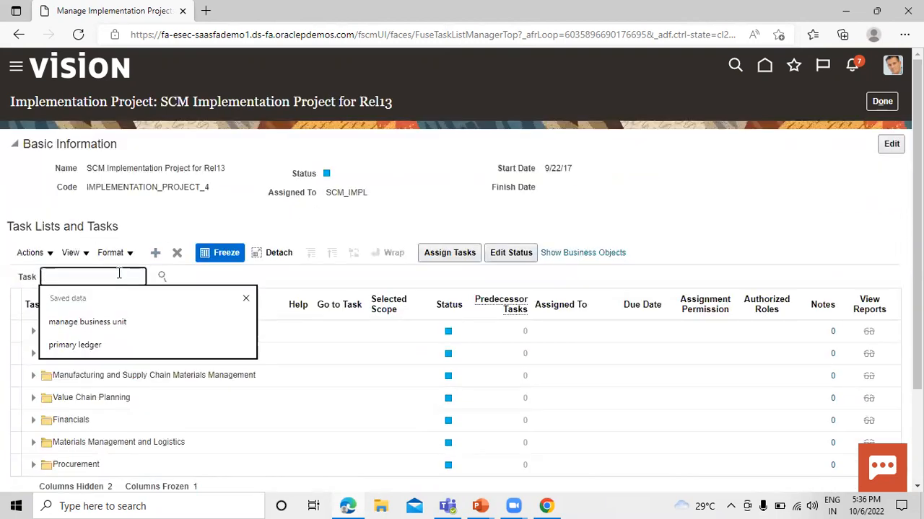
{"action": "type", "text": "ma"}
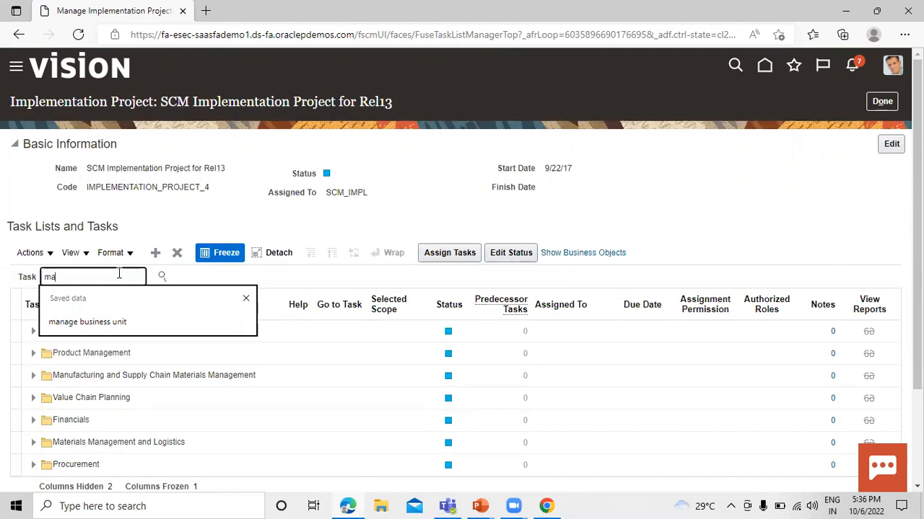
{"action": "type", "text": "nage"}
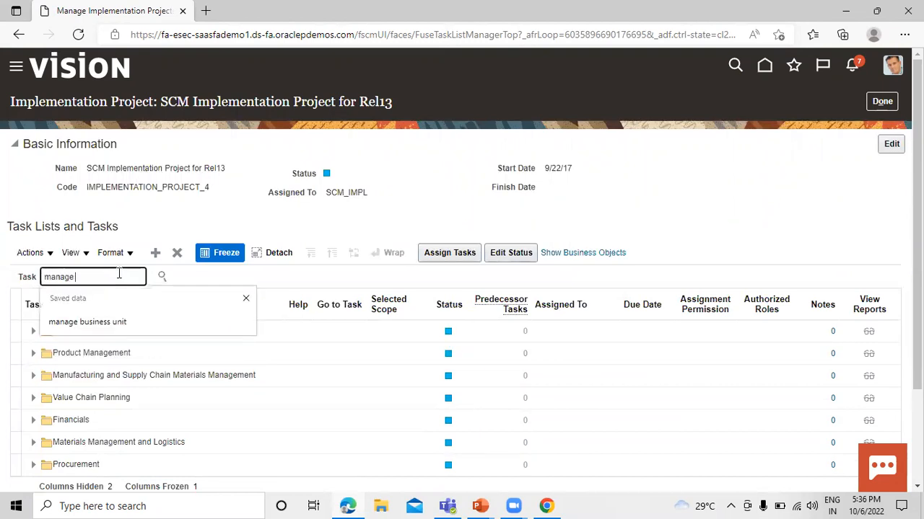
{"action": "type", "text": " approval"}
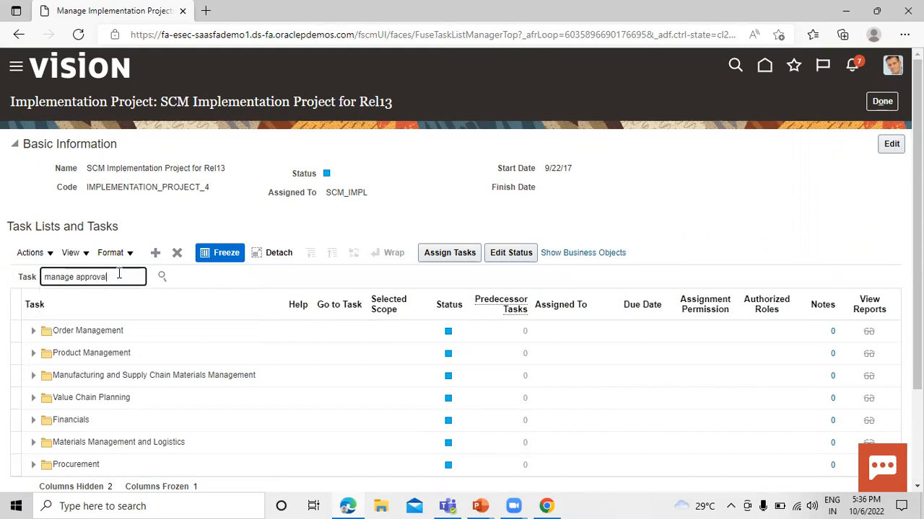
{"action": "type", "text": " group"}
{"action": "key", "text": "Return"}
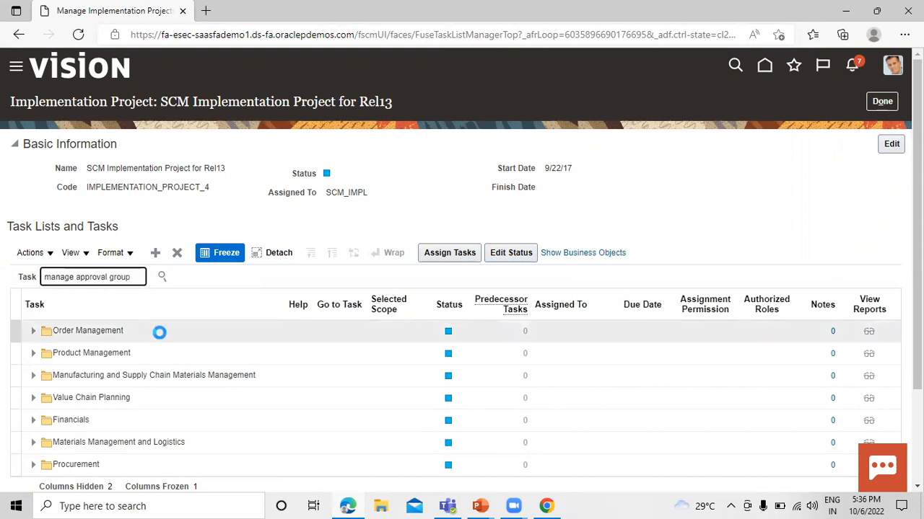
{"action": "scroll", "coordinate": [89, 284], "scroll_direction": "down", "scroll_amount": 1}
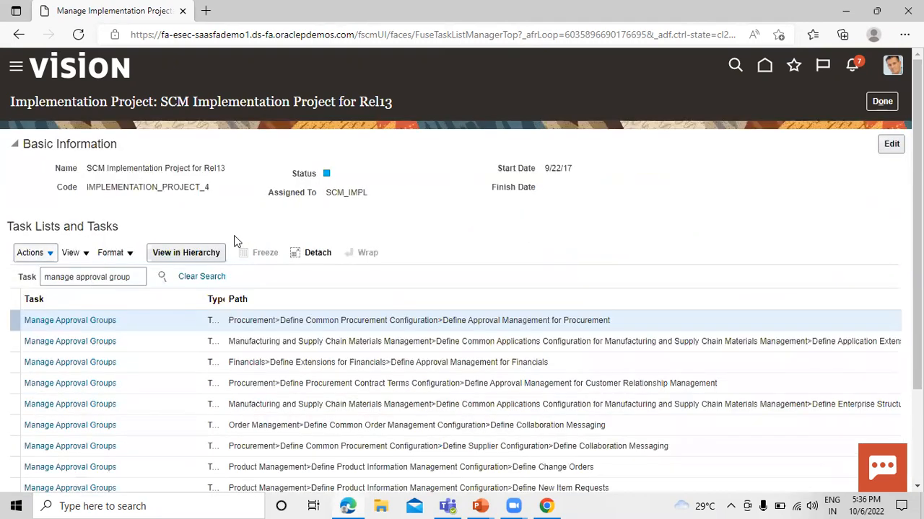
{"action": "left_click", "coordinate": [73, 325]}
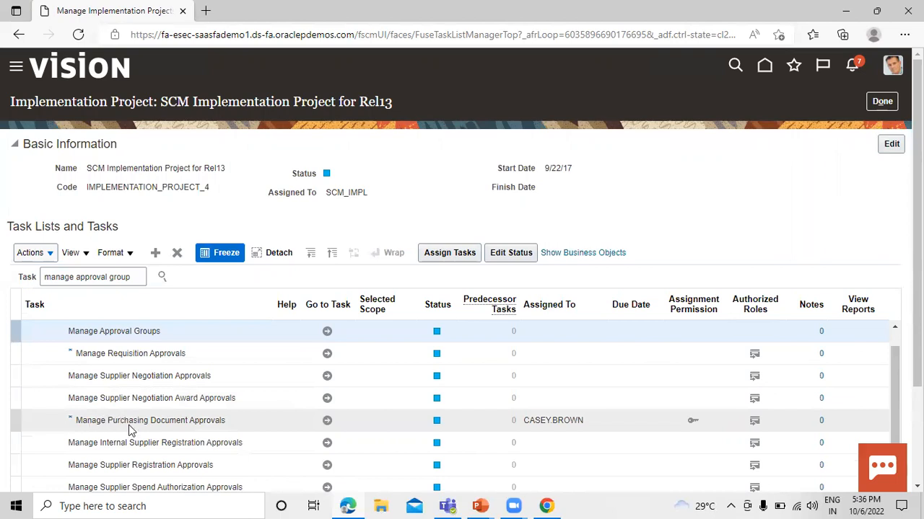
{"action": "left_click", "coordinate": [327, 420]}
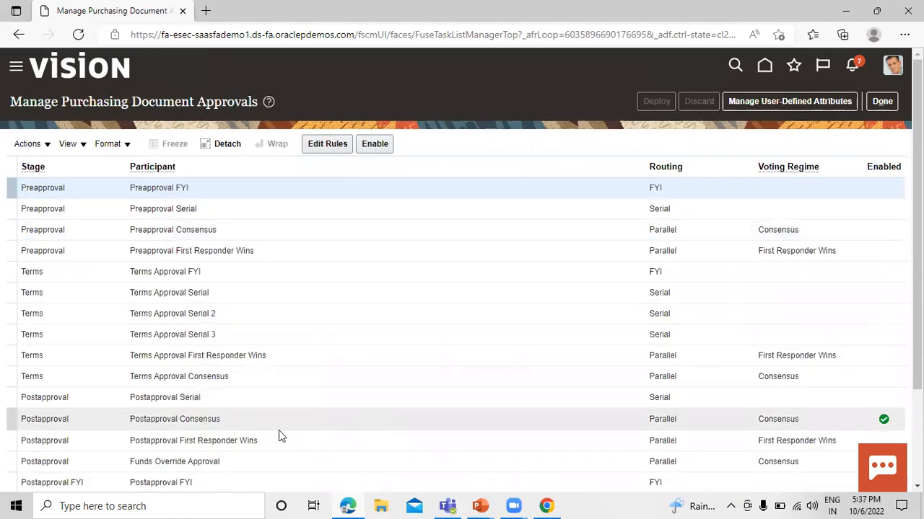
Disable the Postapproval Consensus participant and enable it again
{"action": "left_click", "coordinate": [255, 423]}
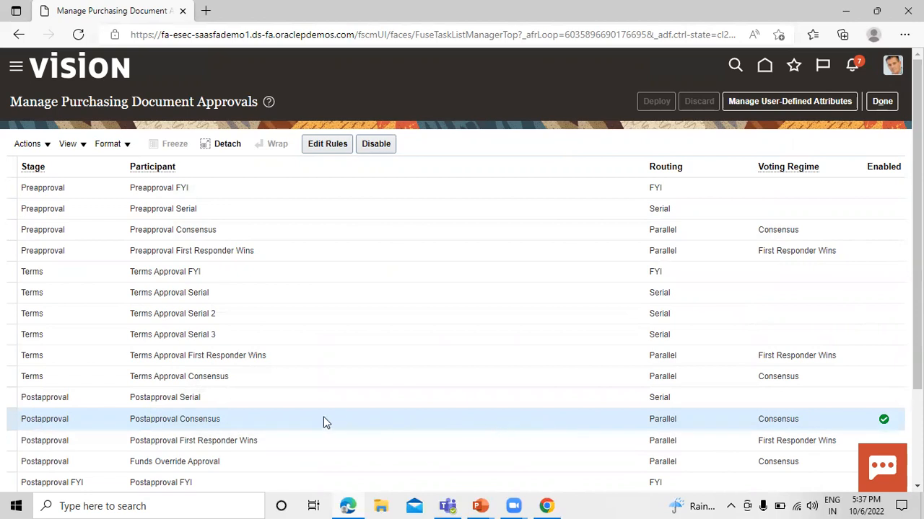
{"action": "left_click", "coordinate": [376, 146]}
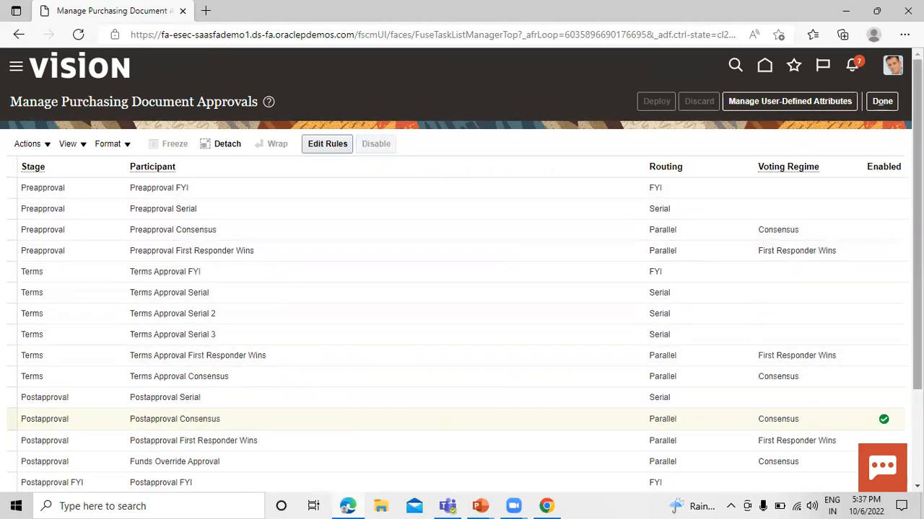
{"action": "scroll", "coordinate": [906, 240], "scroll_direction": "down", "scroll_amount": 1}
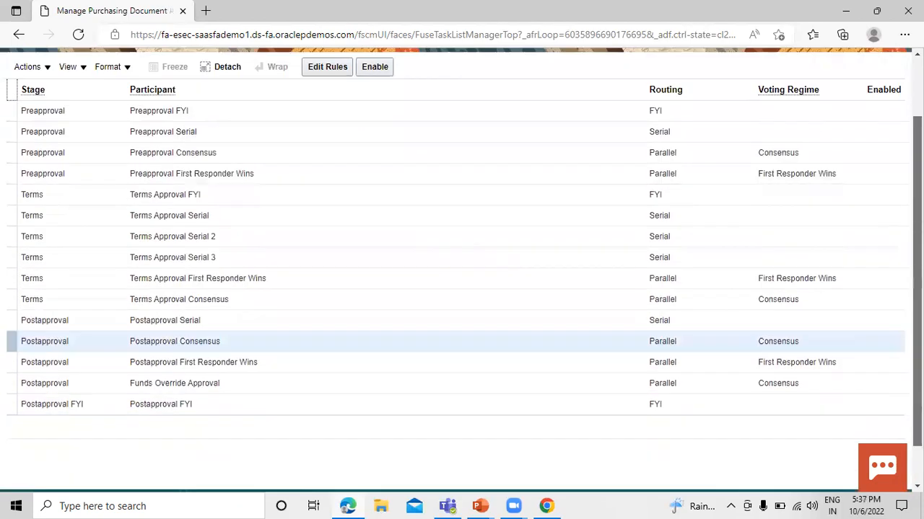
{"action": "left_click_drag", "start_coordinate": [917, 340], "coordinate": [918, 311]}
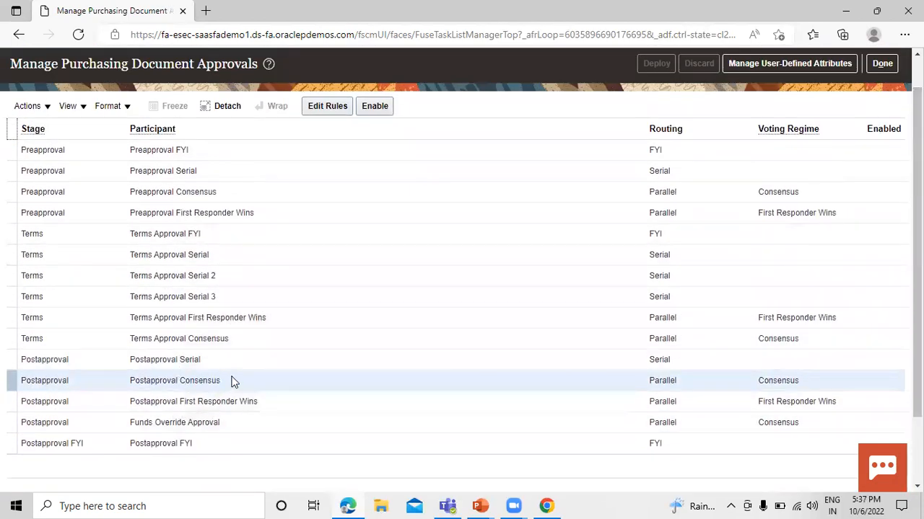
{"action": "scroll", "coordinate": [232, 382], "scroll_direction": "up", "scroll_amount": 1}
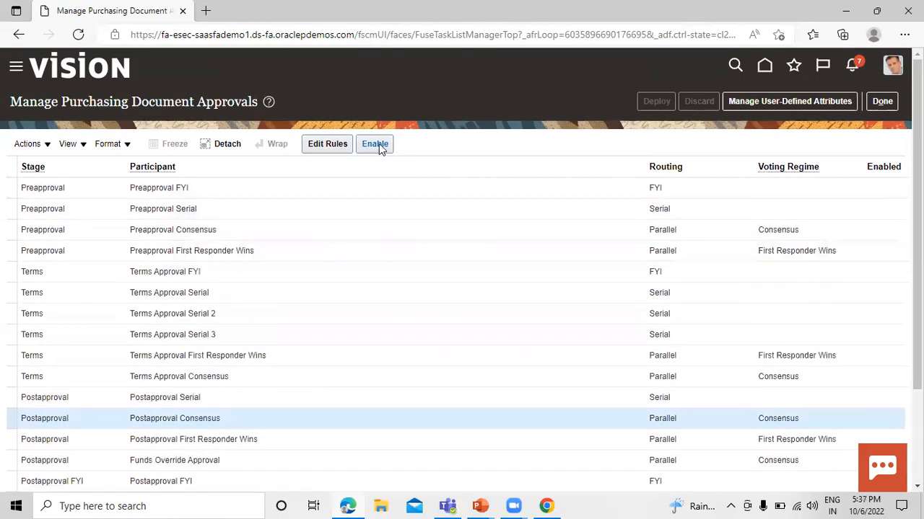
{"action": "left_click", "coordinate": [377, 144]}
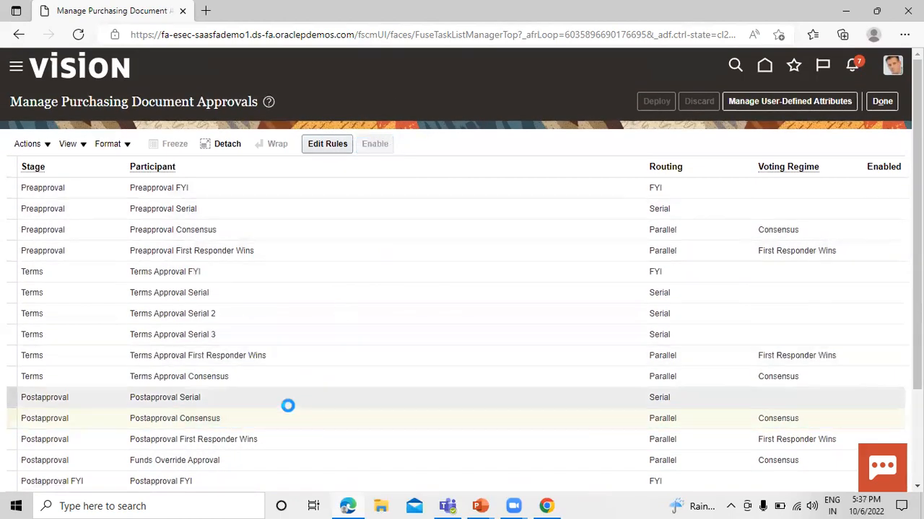
In the Postapproval Consensus approval rules, delete the CPA rule and create a new rule named SPO
{"action": "left_click", "coordinate": [320, 145]}
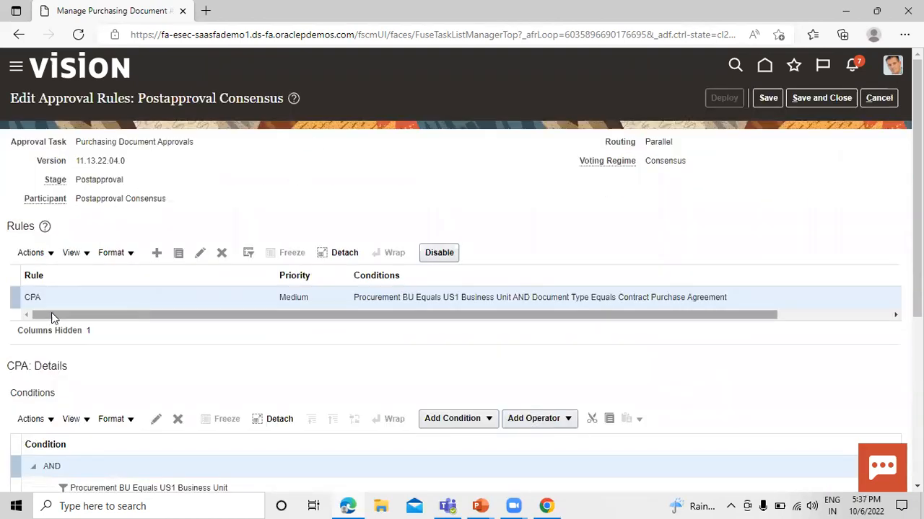
{"action": "left_click", "coordinate": [226, 257]}
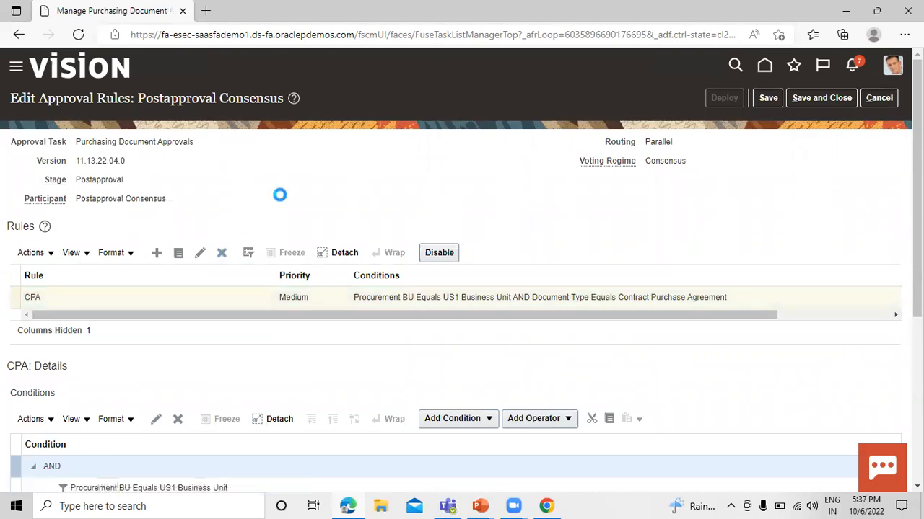
{"action": "left_click", "coordinate": [159, 256]}
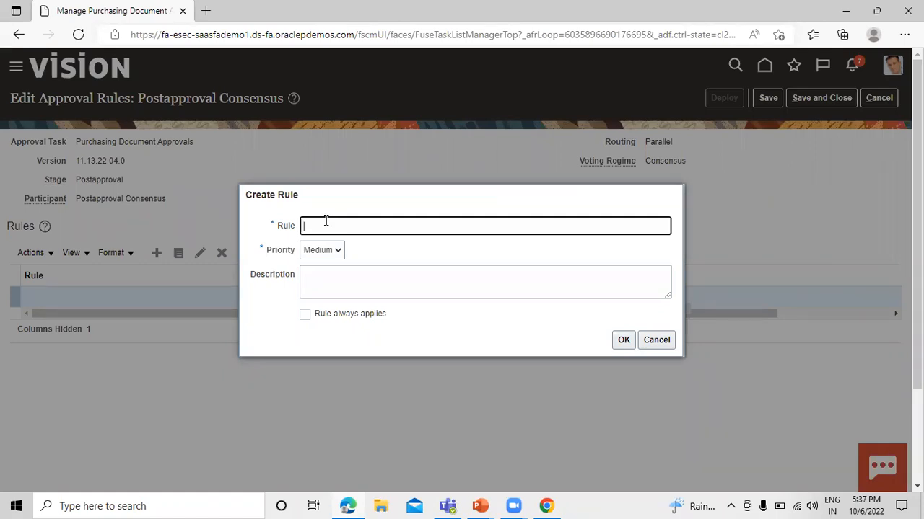
{"action": "type", "text": "SPO"}
{"action": "left_click", "coordinate": [623, 339]}
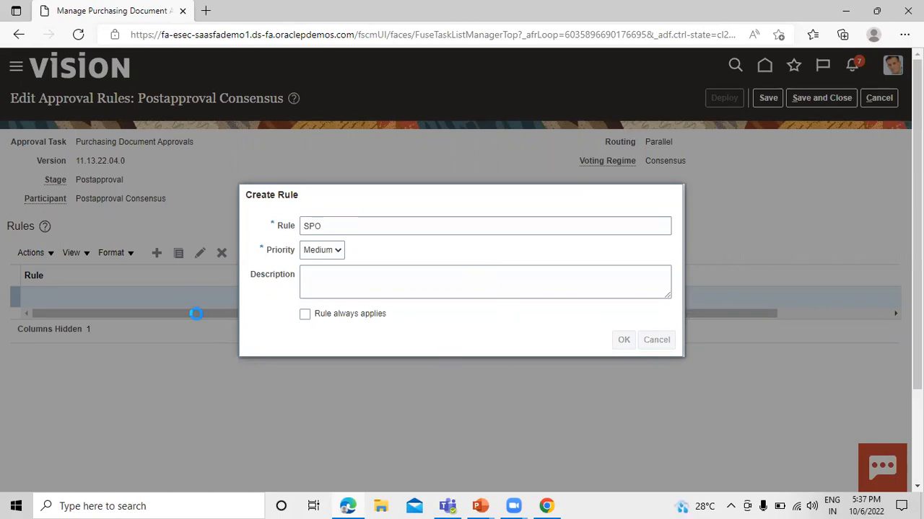
Add a condition to the SPO rule that the document header's Procurement BU equals US1 Business Unit
{"action": "scroll", "coordinate": [94, 320], "scroll_direction": "down", "scroll_amount": 1}
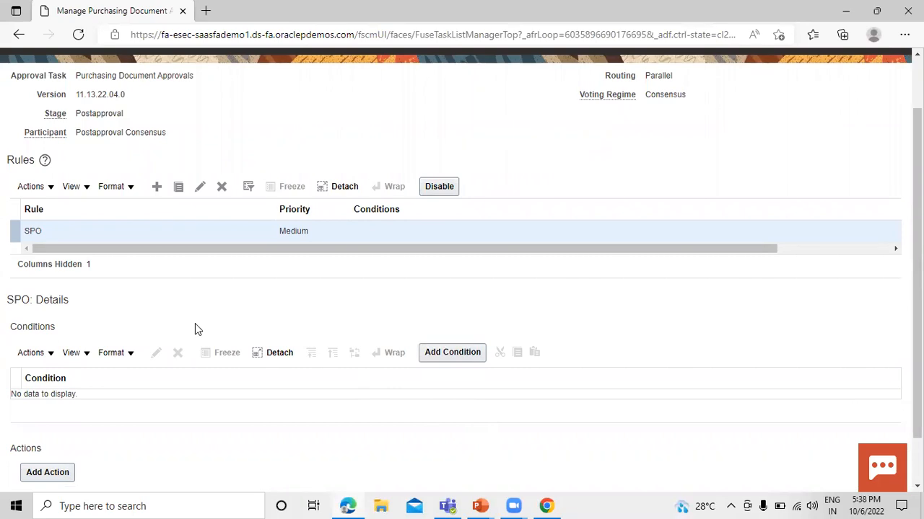
{"action": "left_click", "coordinate": [459, 354]}
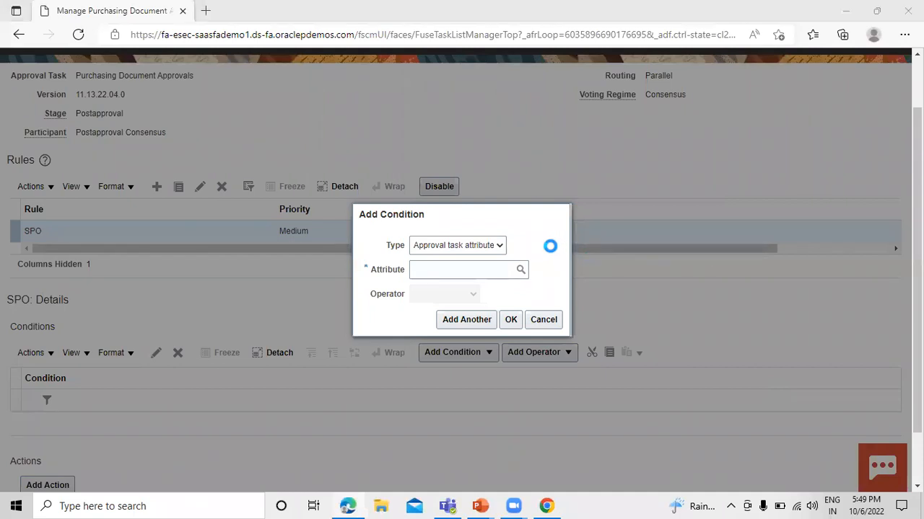
{"action": "left_click", "coordinate": [451, 270]}
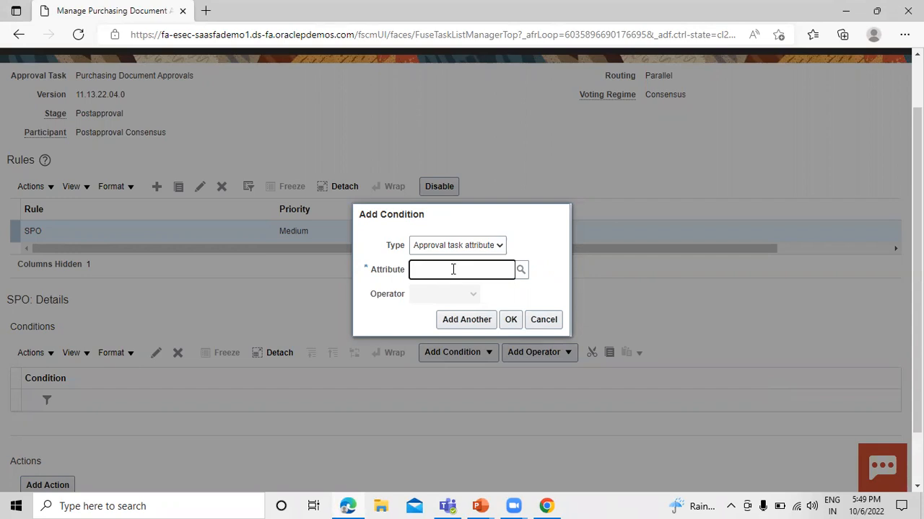
{"action": "type", "text": "Proc"}
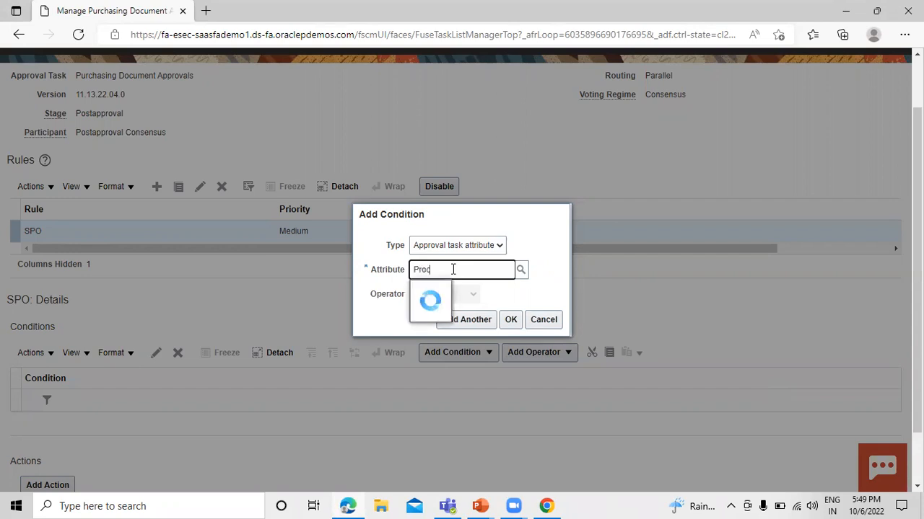
{"action": "type", "text": "urement bu"}
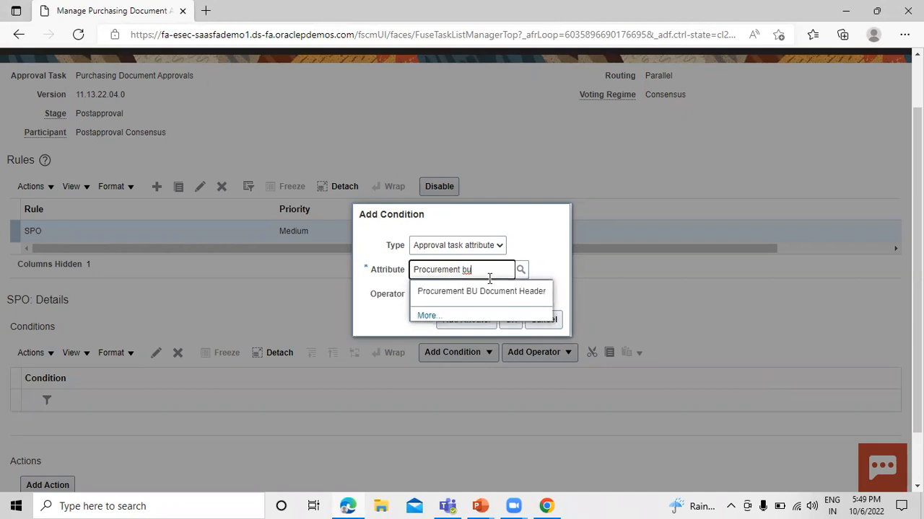
{"action": "left_click", "coordinate": [485, 291]}
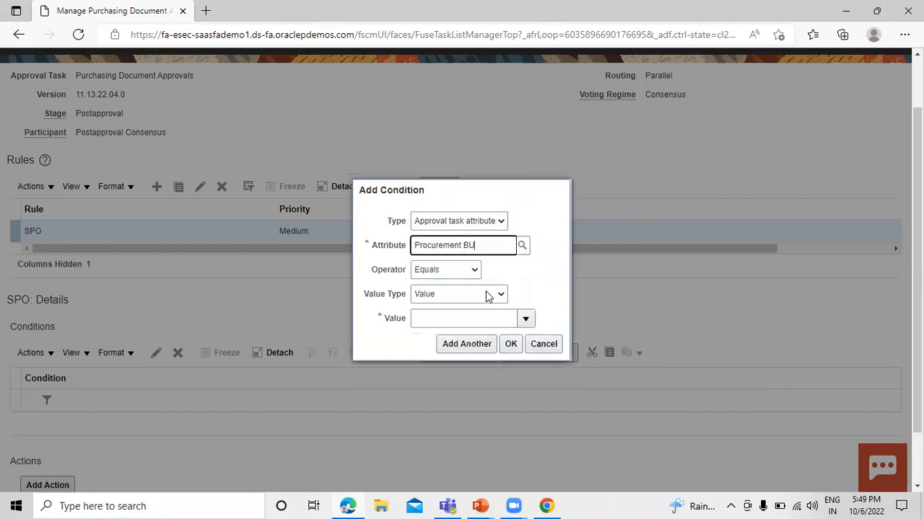
{"action": "left_click", "coordinate": [451, 319]}
{"action": "type", "text": "us"}
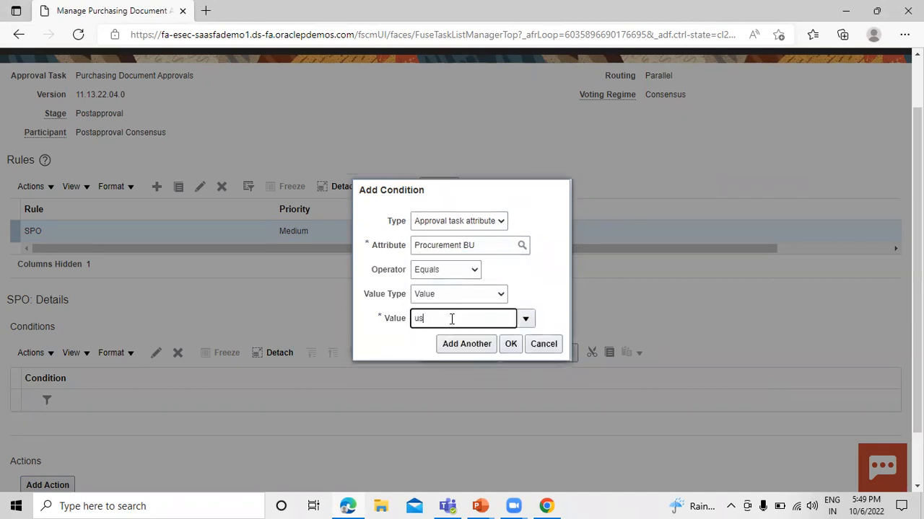
{"action": "type", "text": "1"}
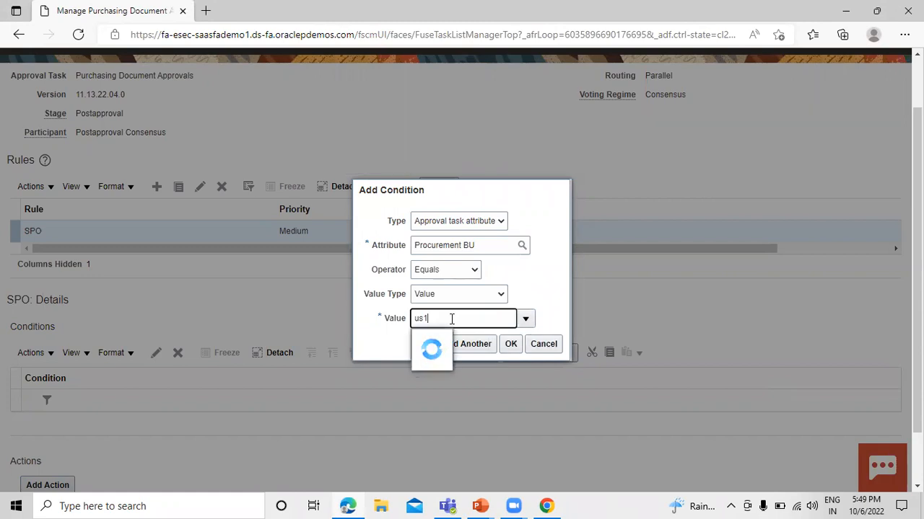
{"action": "left_click", "coordinate": [449, 340]}
{"action": "left_click", "coordinate": [514, 342]}
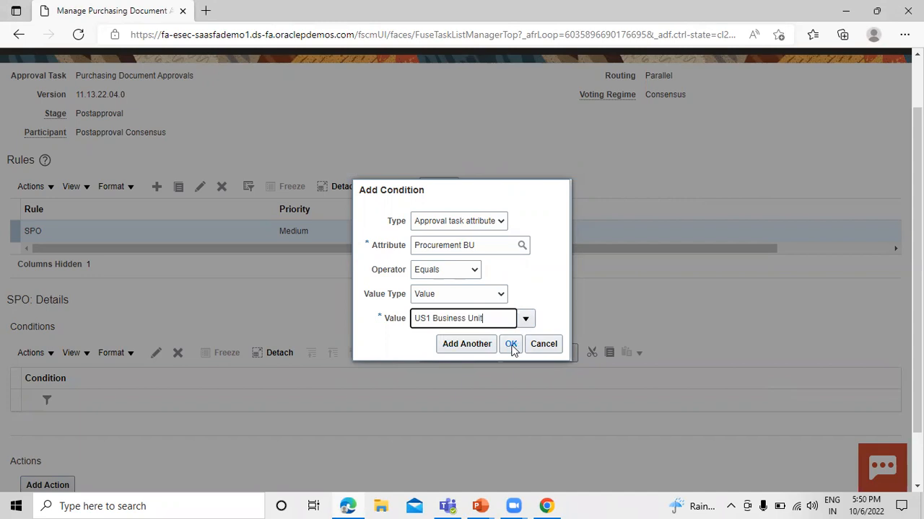
Confirm the Procurement BU condition and start a second SPO rule condition on the document header's Document Type attribute
{"action": "left_click", "coordinate": [509, 345]}
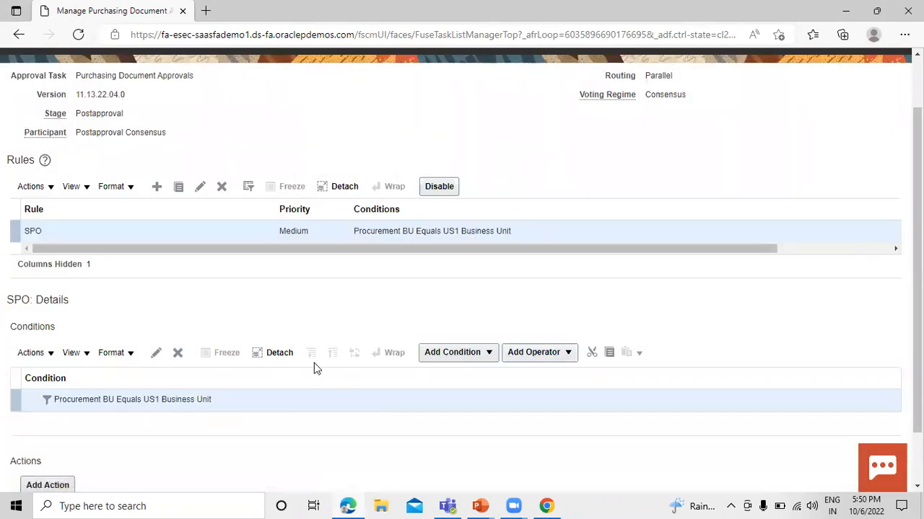
{"action": "left_click", "coordinate": [470, 355]}
{"action": "left_click", "coordinate": [462, 397]}
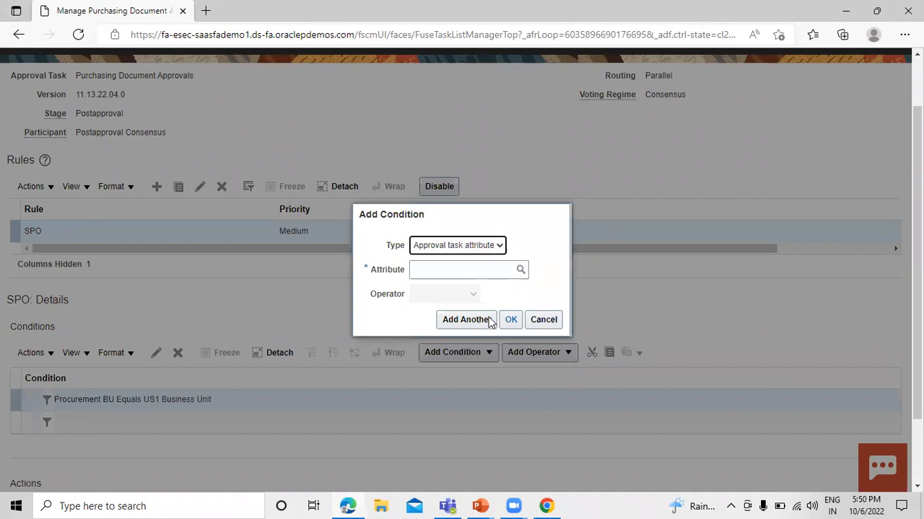
{"action": "left_click", "coordinate": [470, 270]}
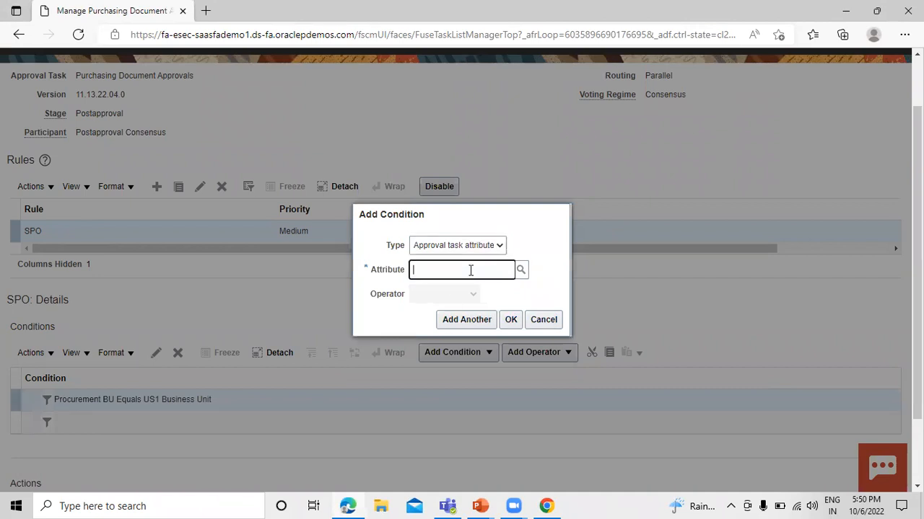
{"action": "type", "text": "document type"}
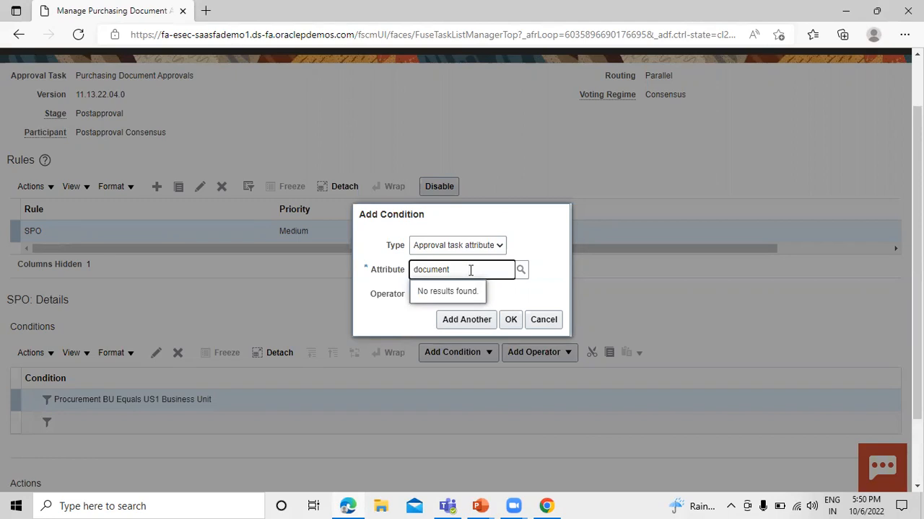
{"action": "key", "text": "ctrl+a"}
{"action": "key", "text": "BackSpace"}
{"action": "type", "text": "d"}
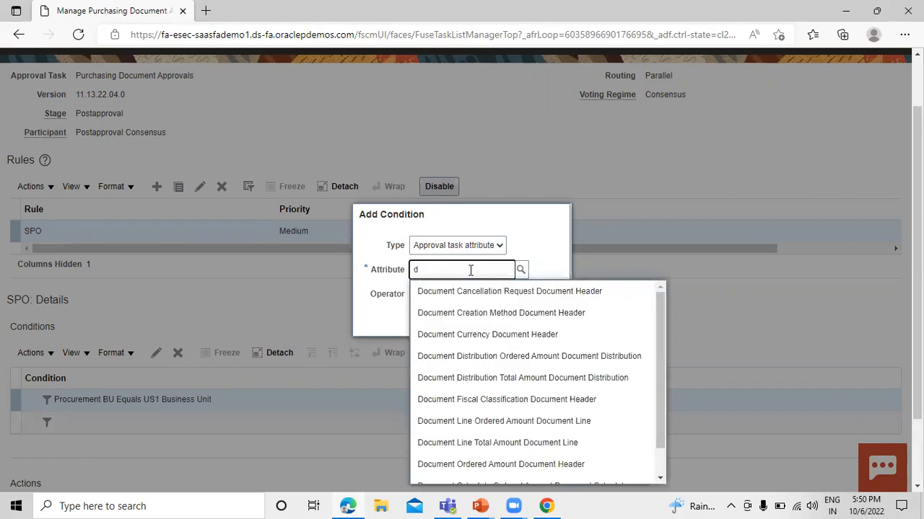
{"action": "type", "text": "oc"}
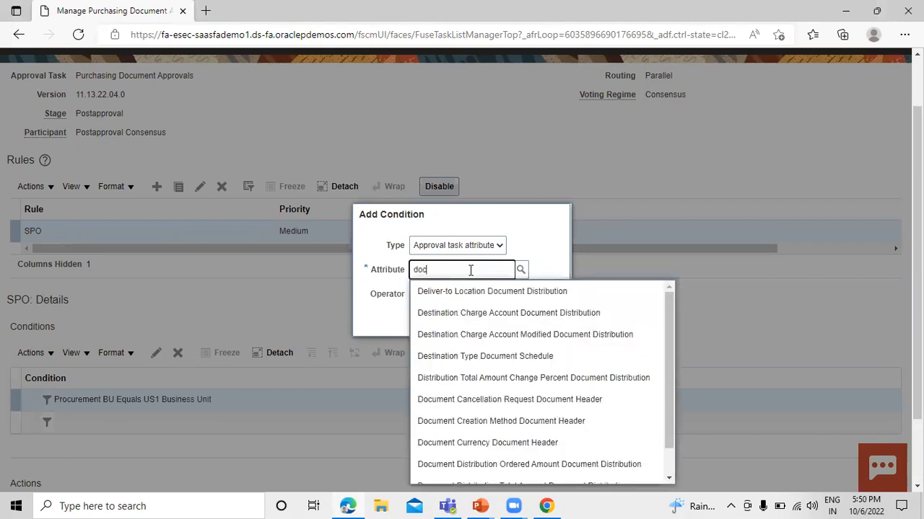
{"action": "type", "text": "ument t"}
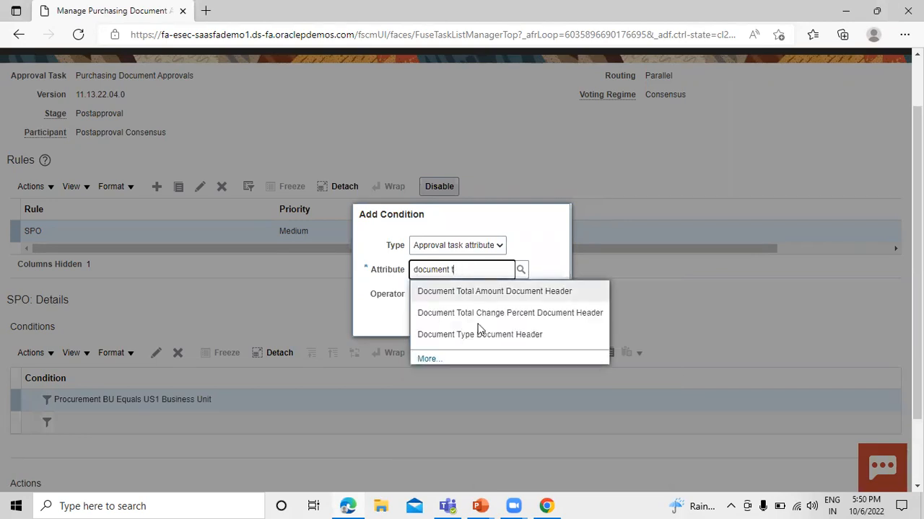
{"action": "left_click", "coordinate": [478, 334]}
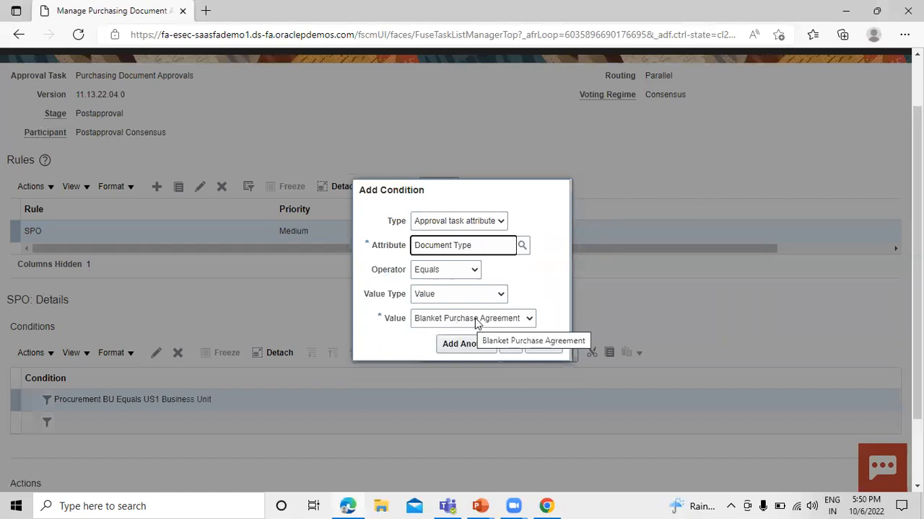
Set the Document Type condition's value to Purchase Order and confirm the condition
{"action": "left_click", "coordinate": [480, 322]}
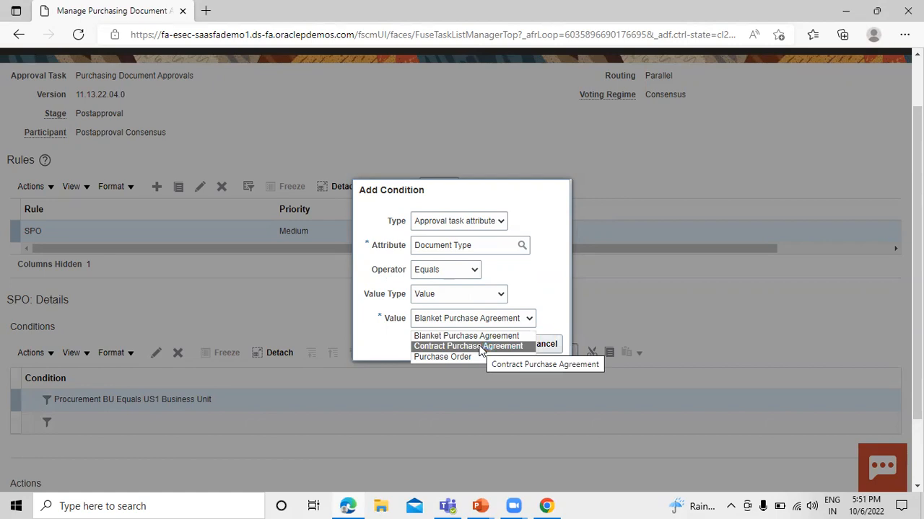
{"action": "left_click", "coordinate": [456, 357]}
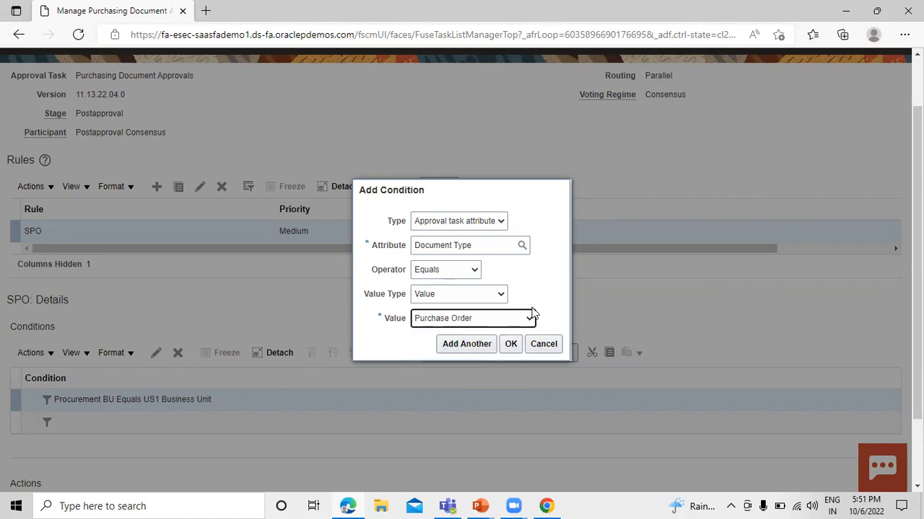
{"action": "left_click", "coordinate": [511, 344]}
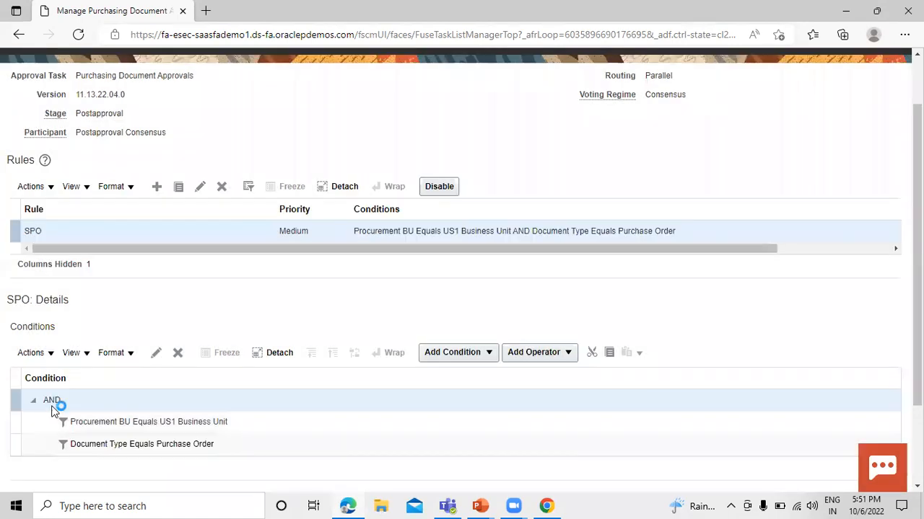
Add an action to the SPO rule with action type Automatic and the outcome set to Approved
{"action": "scroll", "coordinate": [3, 308], "scroll_direction": "down", "scroll_amount": 2}
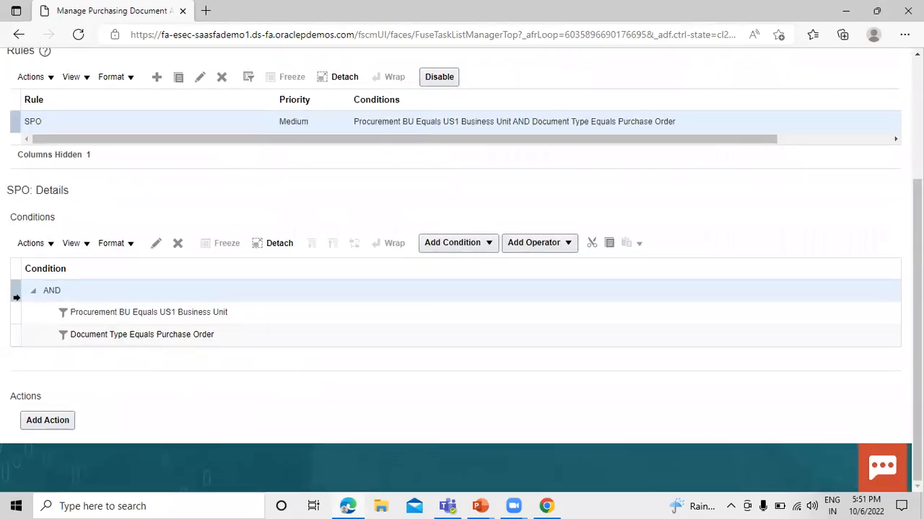
{"action": "left_click", "coordinate": [49, 423]}
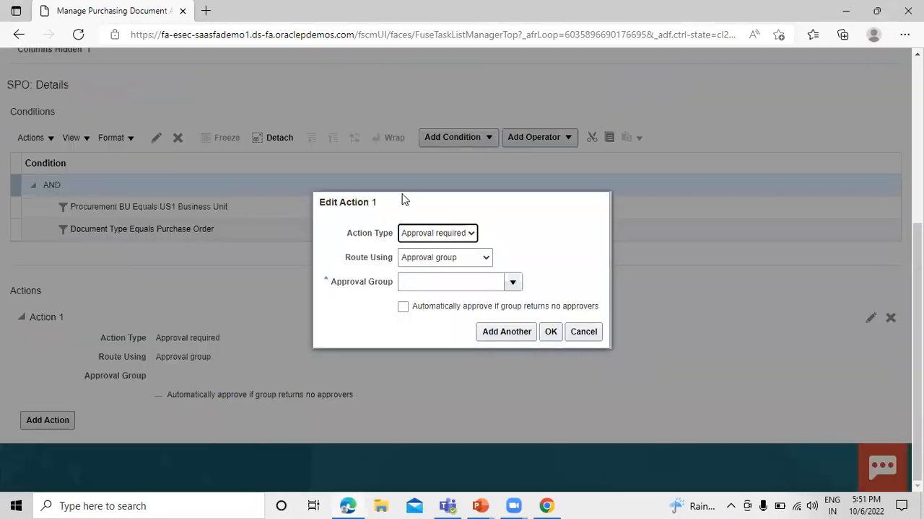
{"action": "left_click", "coordinate": [464, 233]}
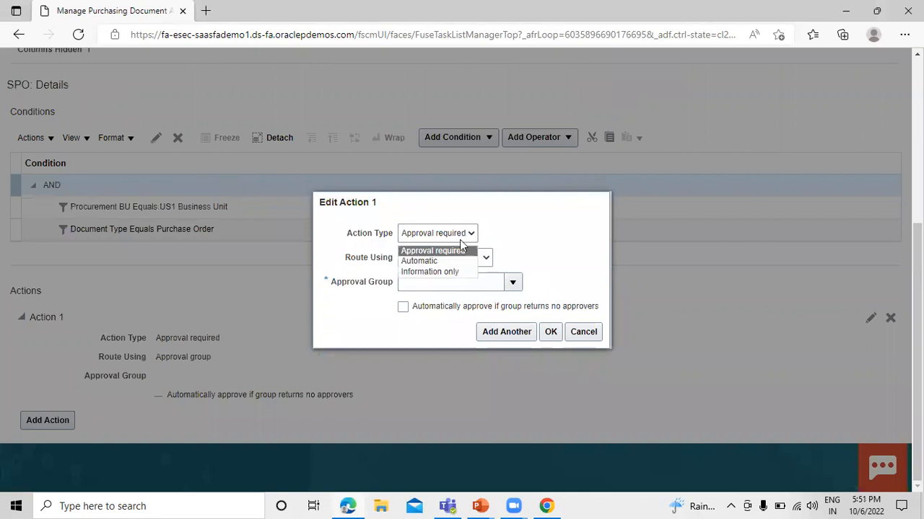
{"action": "left_click", "coordinate": [459, 262]}
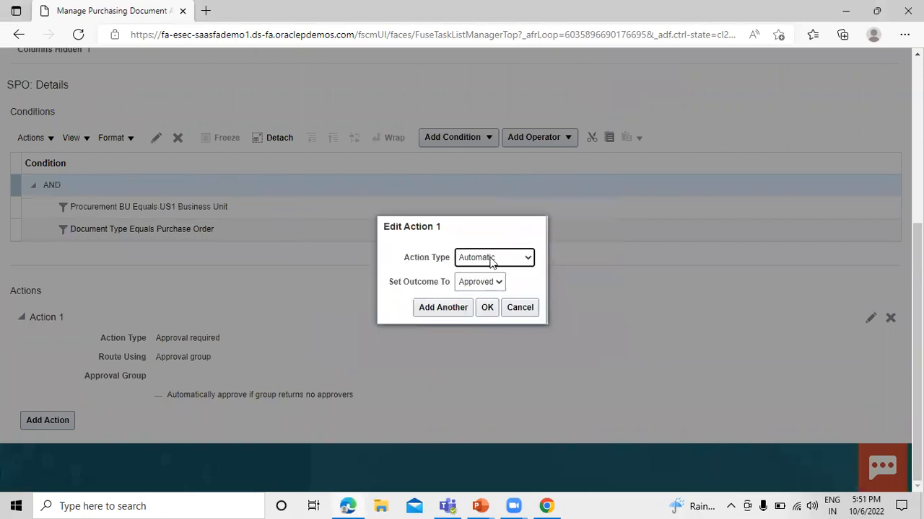
{"action": "left_click", "coordinate": [487, 308]}
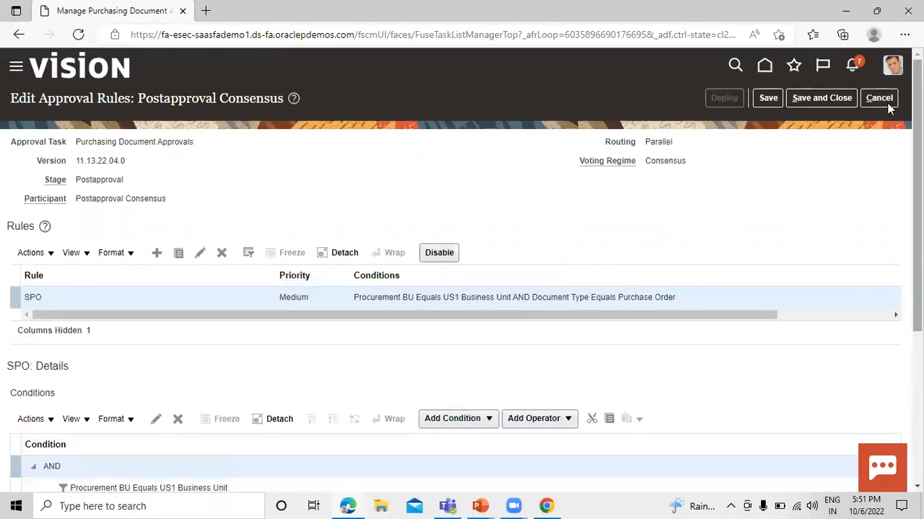
Save and close the Postapproval Consensus rules and deploy the purchasing document approval changes
{"action": "left_click", "coordinate": [823, 99]}
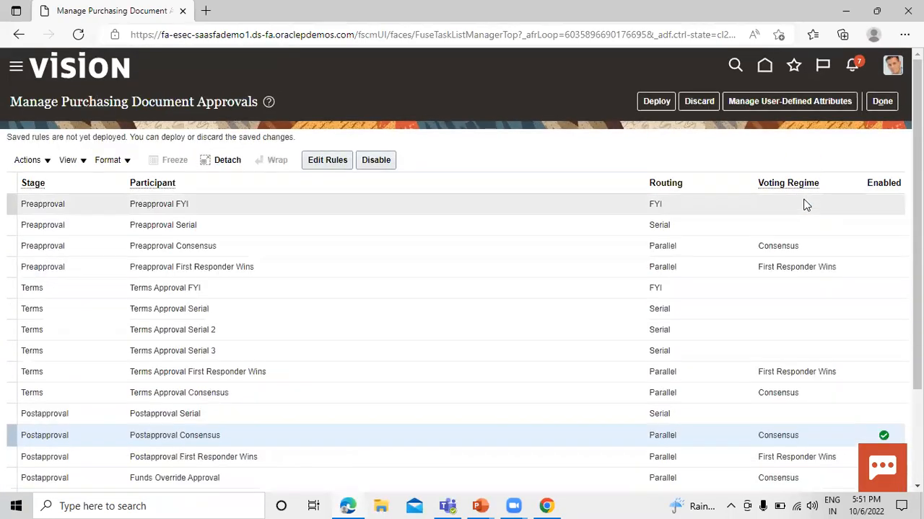
{"action": "scroll", "coordinate": [632, 239], "scroll_direction": "down", "scroll_amount": 3}
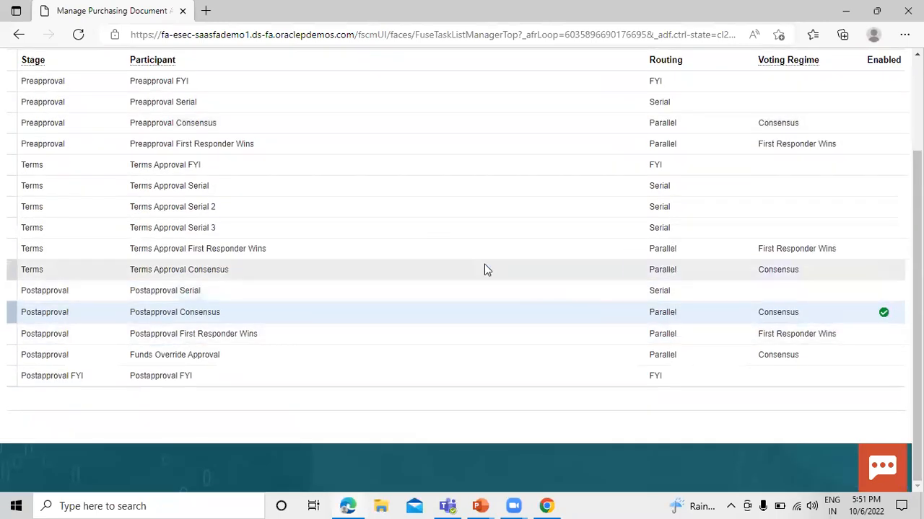
{"action": "scroll", "coordinate": [484, 266], "scroll_direction": "up", "scroll_amount": 3}
{"action": "left_click", "coordinate": [654, 102]}
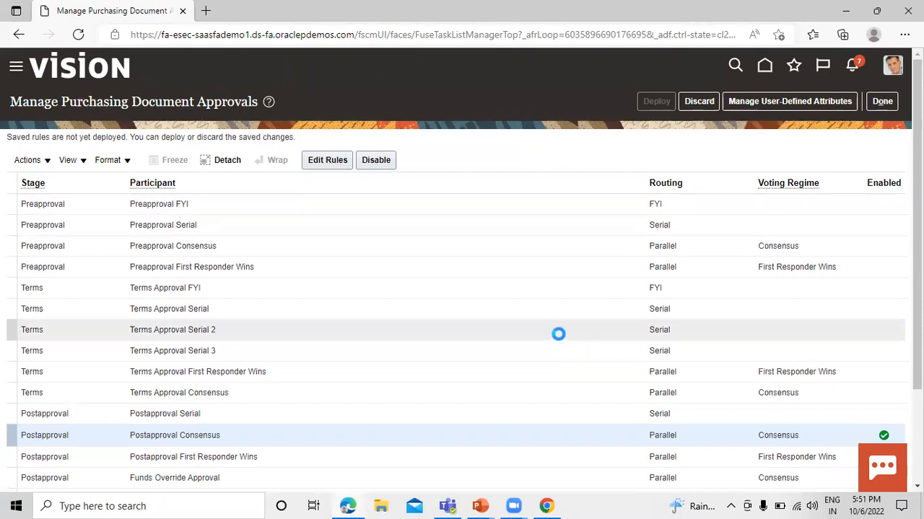
{"action": "left_click", "coordinate": [499, 182]}
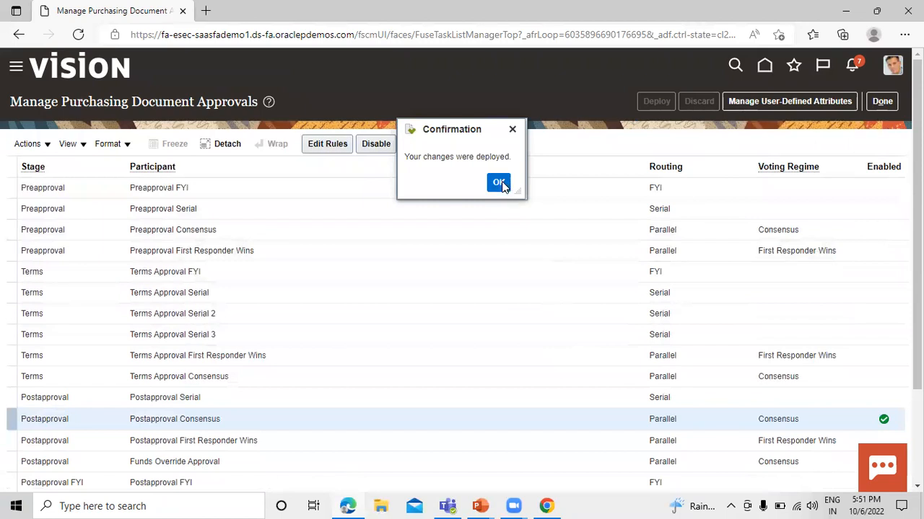
Leave Manage Purchasing Document Approvals, go to the Purchase Orders work area and start creating an order
{"action": "left_click", "coordinate": [890, 103]}
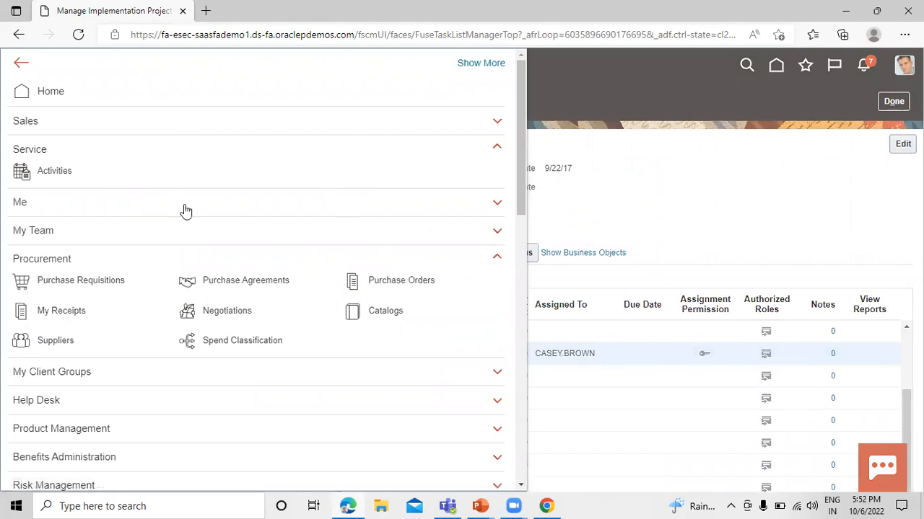
{"action": "scroll", "coordinate": [186, 212], "scroll_direction": "down", "scroll_amount": 1}
{"action": "left_click", "coordinate": [470, 238]}
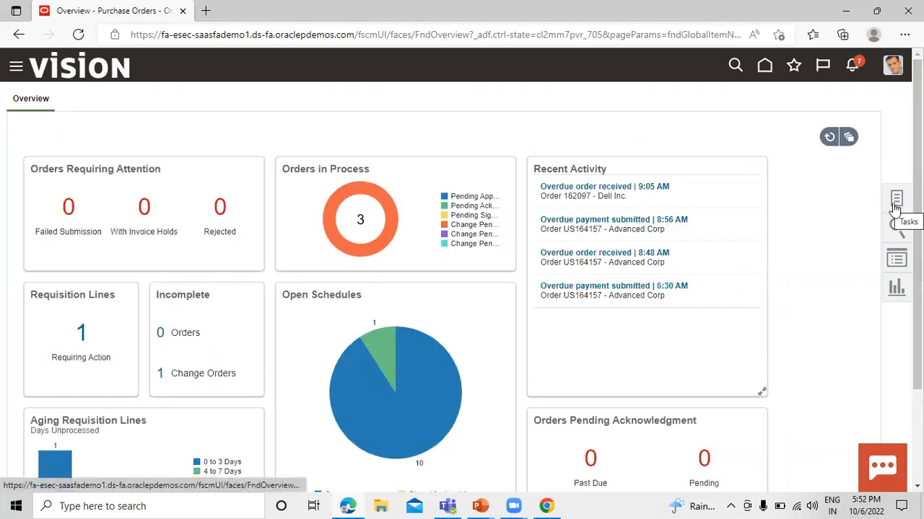
{"action": "left_click", "coordinate": [897, 204]}
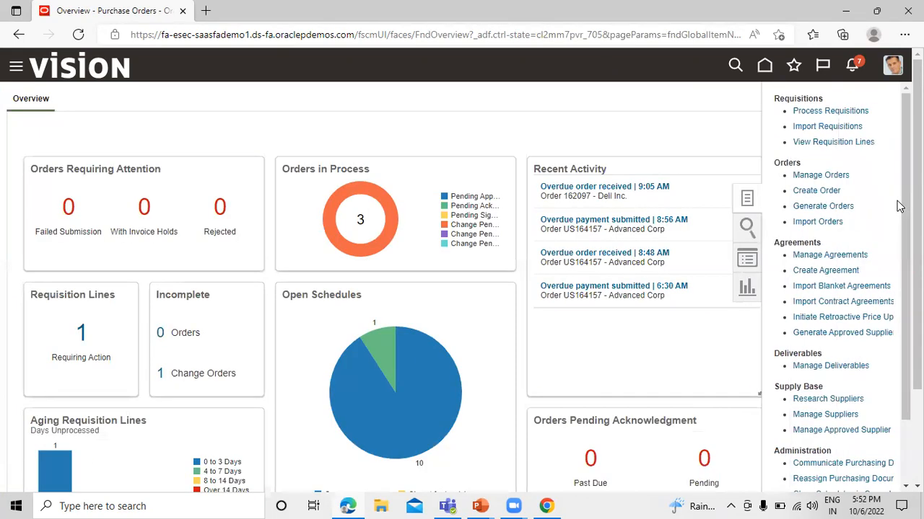
{"action": "left_click", "coordinate": [816, 191]}
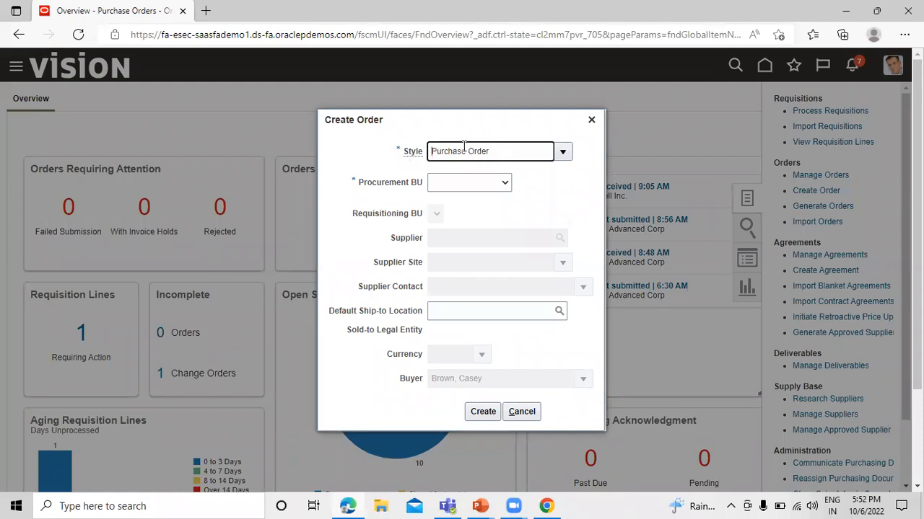
Create a purchase order with procurement BU US1 Business Unit and supplier Dell Inc
{"action": "left_click", "coordinate": [503, 184]}
{"action": "left_click", "coordinate": [498, 211]}
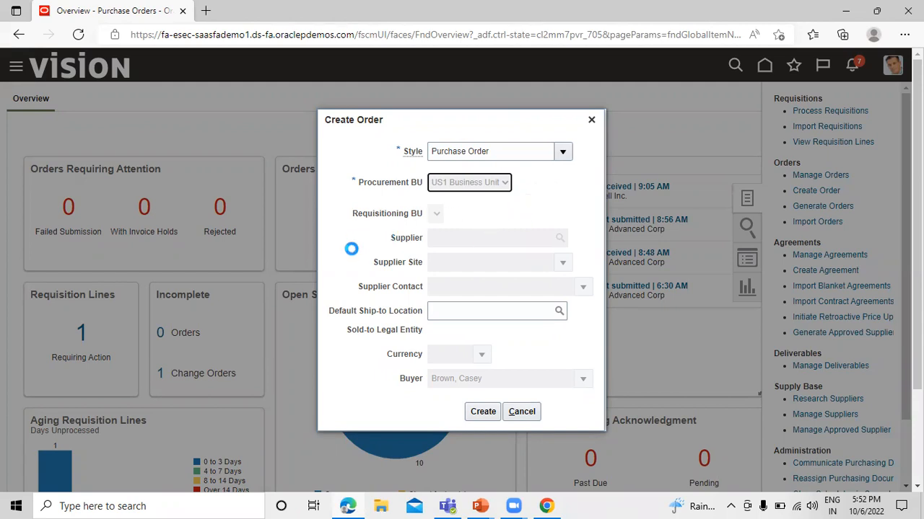
{"action": "left_click", "coordinate": [454, 240]}
{"action": "type", "text": "dell"}
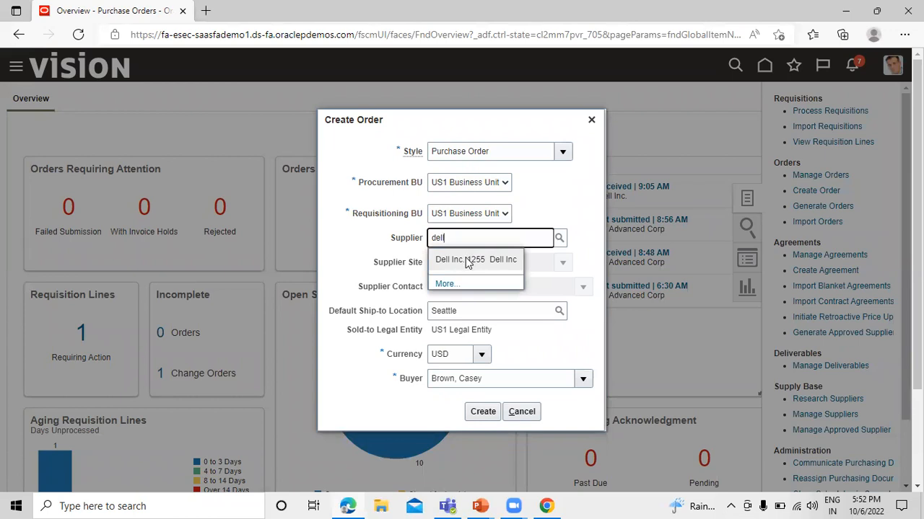
{"action": "left_click", "coordinate": [471, 258]}
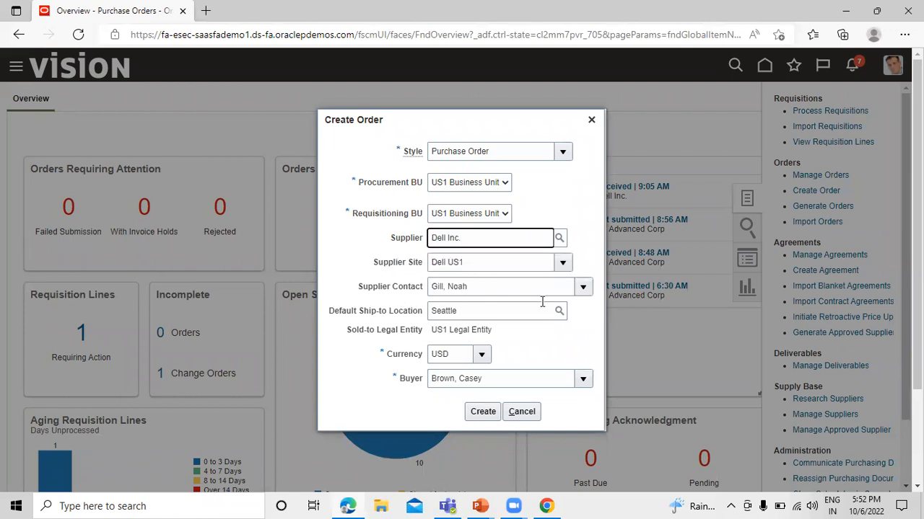
{"action": "scroll", "coordinate": [492, 370], "scroll_direction": "down", "scroll_amount": 2}
{"action": "left_click", "coordinate": [484, 409]}
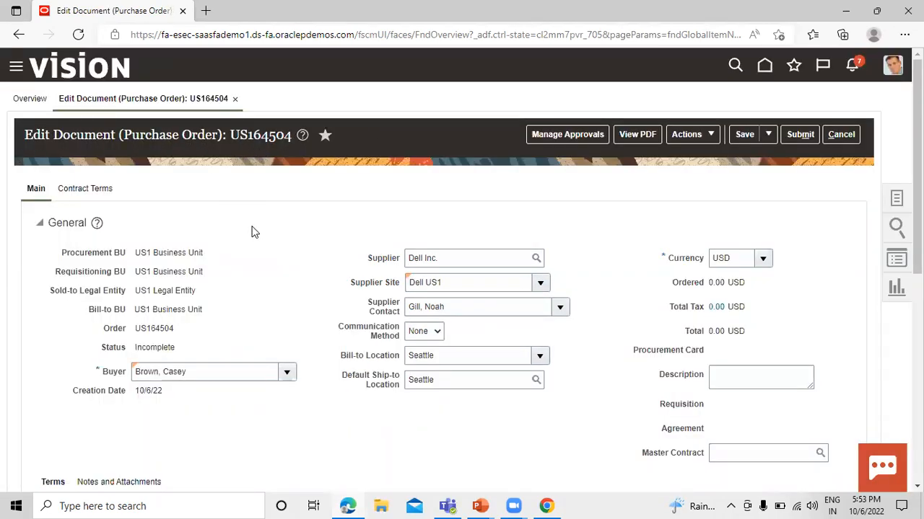
Turn off Pay on receipt in the purchase order's terms
{"action": "scroll", "coordinate": [301, 243], "scroll_direction": "down", "scroll_amount": 1}
{"action": "scroll", "coordinate": [301, 243], "scroll_direction": "down", "scroll_amount": 3}
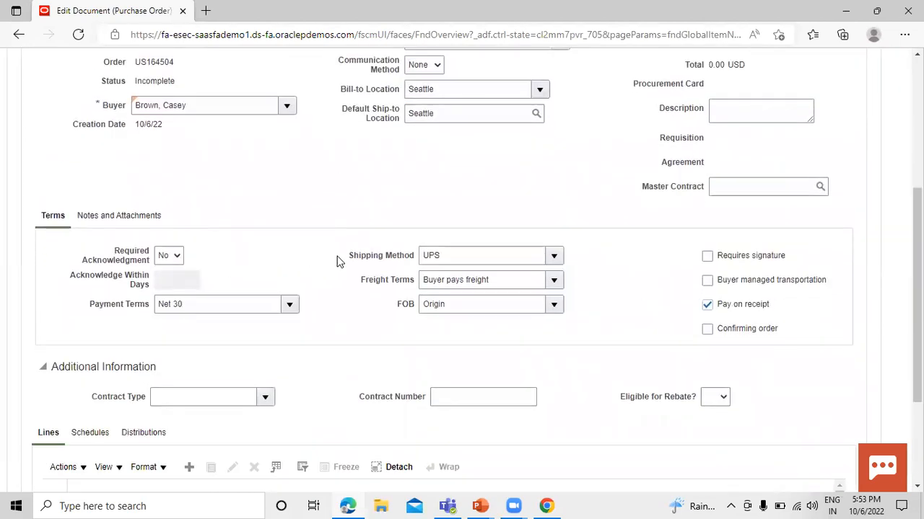
{"action": "left_click", "coordinate": [707, 305]}
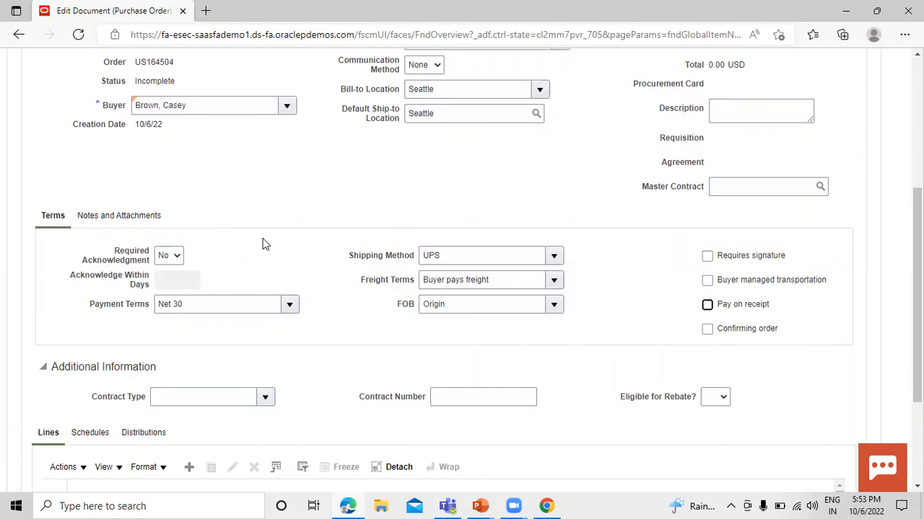
Add a goods line to the purchase order for item TATA1001 ROLLER BEARING with a quantity of 100
{"action": "scroll", "coordinate": [171, 324], "scroll_direction": "down", "scroll_amount": 2}
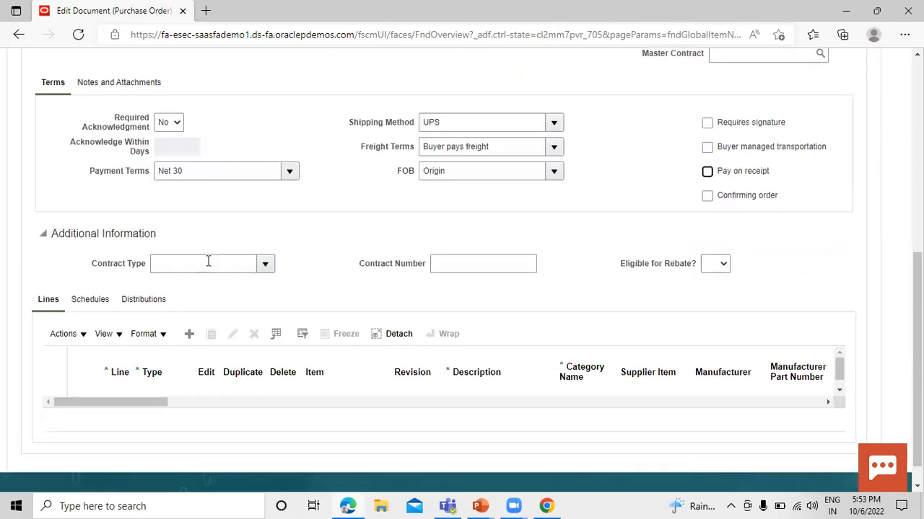
{"action": "scroll", "coordinate": [189, 289], "scroll_direction": "up", "scroll_amount": 1}
{"action": "scroll", "coordinate": [196, 315], "scroll_direction": "down", "scroll_amount": 2}
{"action": "left_click", "coordinate": [189, 306]}
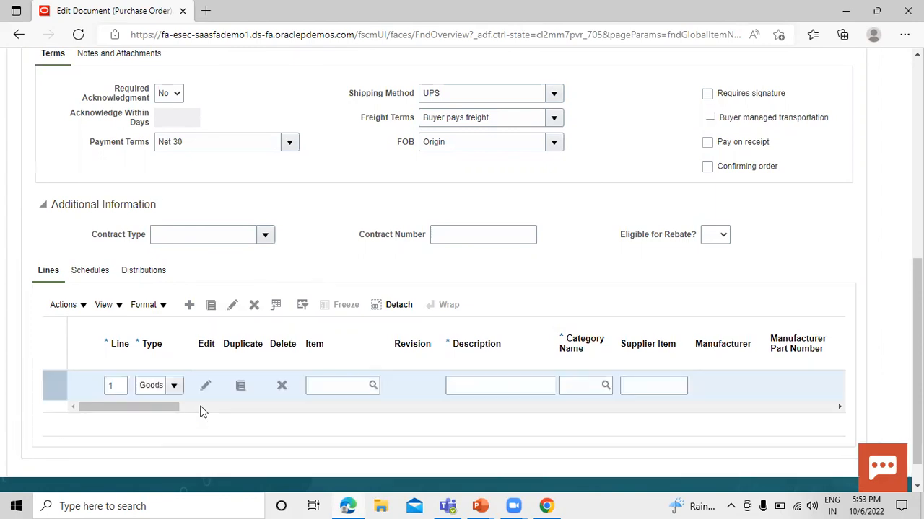
{"action": "left_click", "coordinate": [321, 385]}
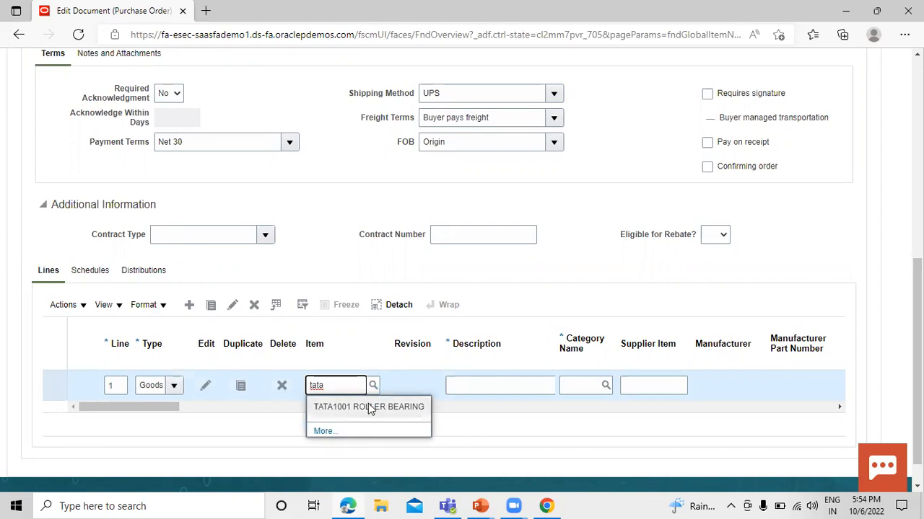
{"action": "left_click", "coordinate": [369, 408]}
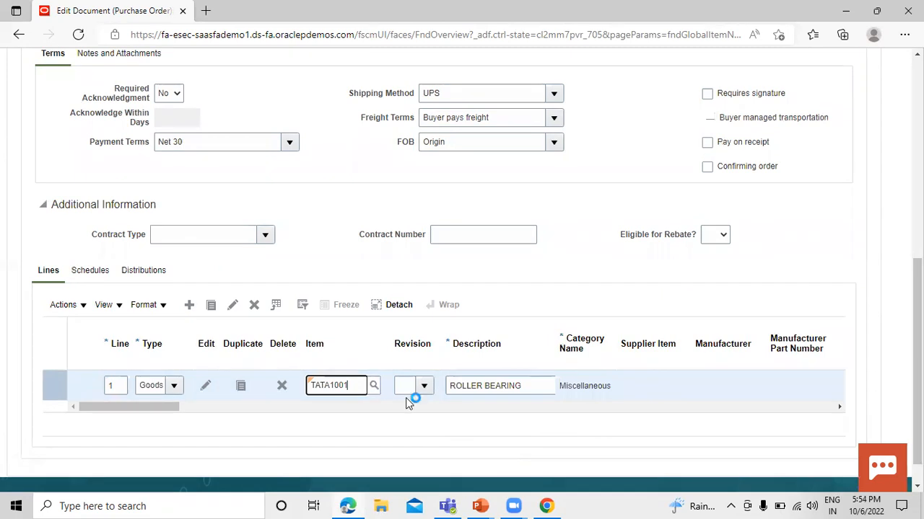
{"action": "left_click_drag", "start_coordinate": [179, 412], "coordinate": [245, 418]}
{"action": "left_click", "coordinate": [283, 385]}
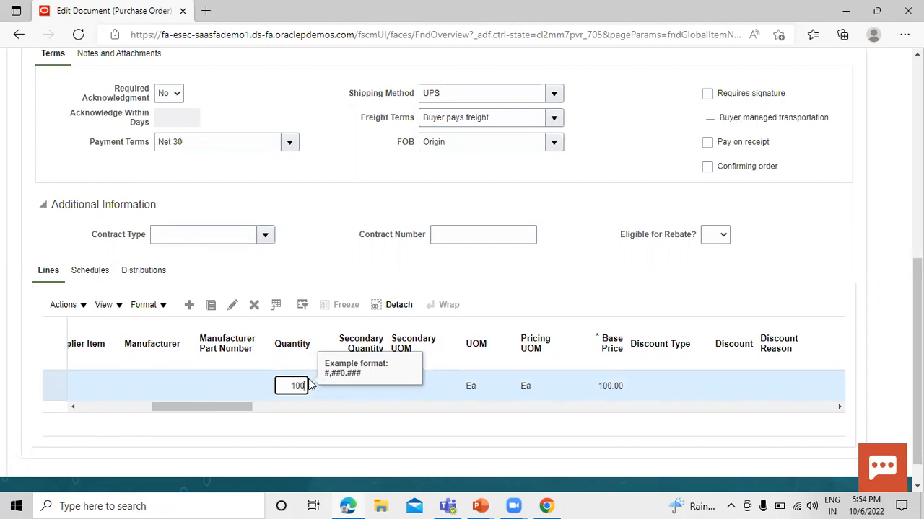
Set the purchase order line's requested delivery date to 10/10/22
{"action": "left_click", "coordinate": [421, 434]}
{"action": "left_click_drag", "start_coordinate": [235, 407], "coordinate": [348, 413]}
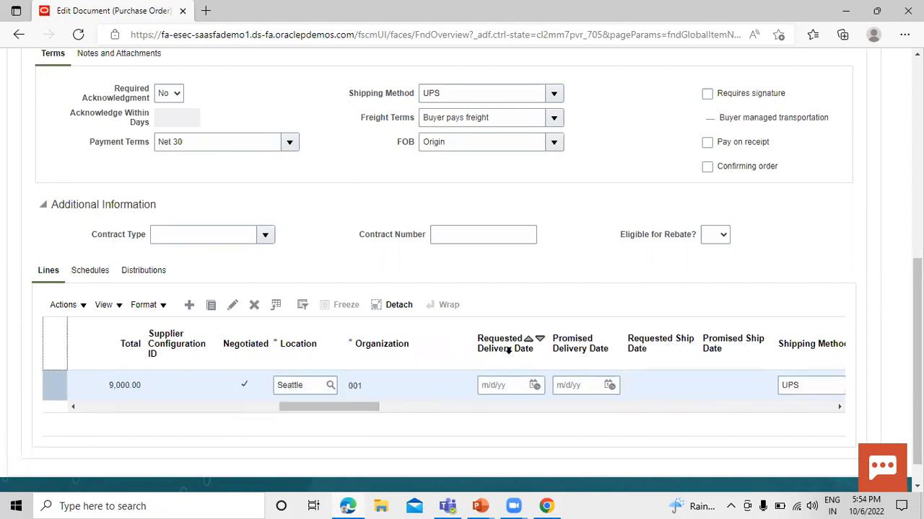
{"action": "left_click", "coordinate": [534, 386]}
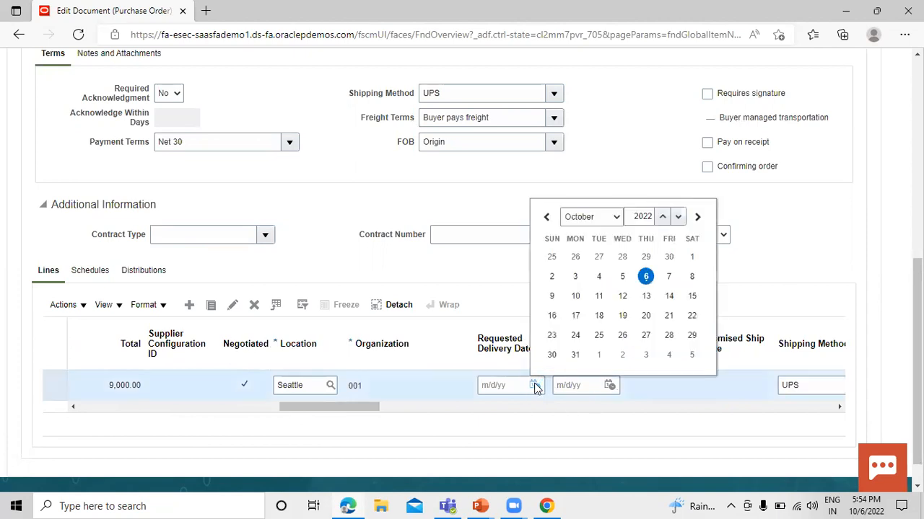
{"action": "left_click", "coordinate": [575, 295]}
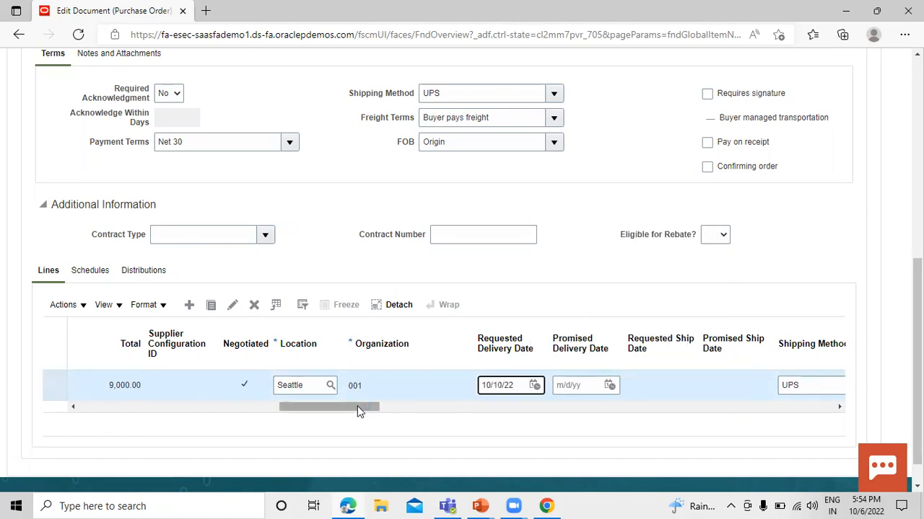
{"action": "left_click_drag", "start_coordinate": [359, 411], "coordinate": [118, 414]}
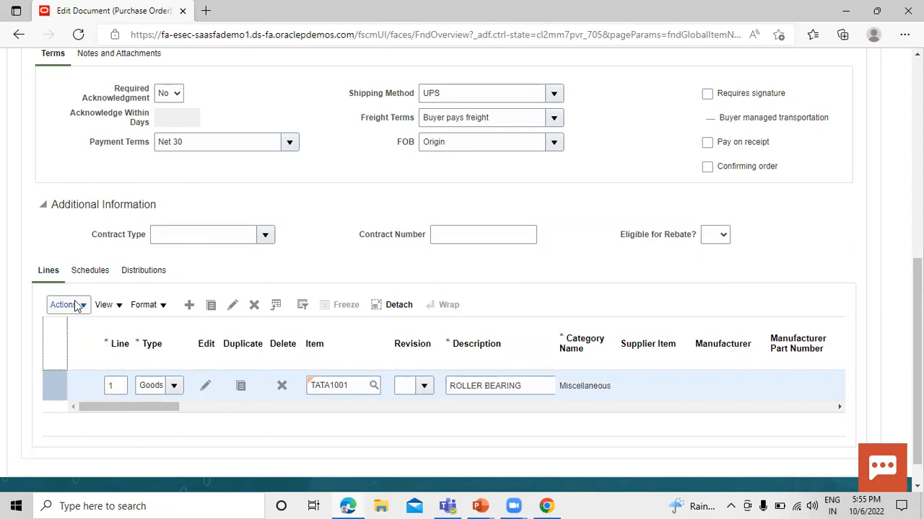
{"action": "left_click", "coordinate": [106, 306]}
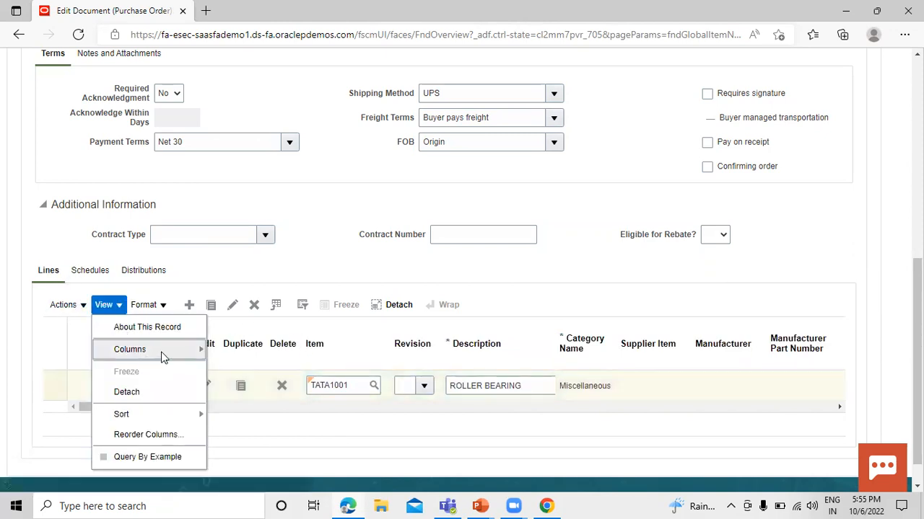
{"action": "mouse_move", "coordinate": [163, 357]}
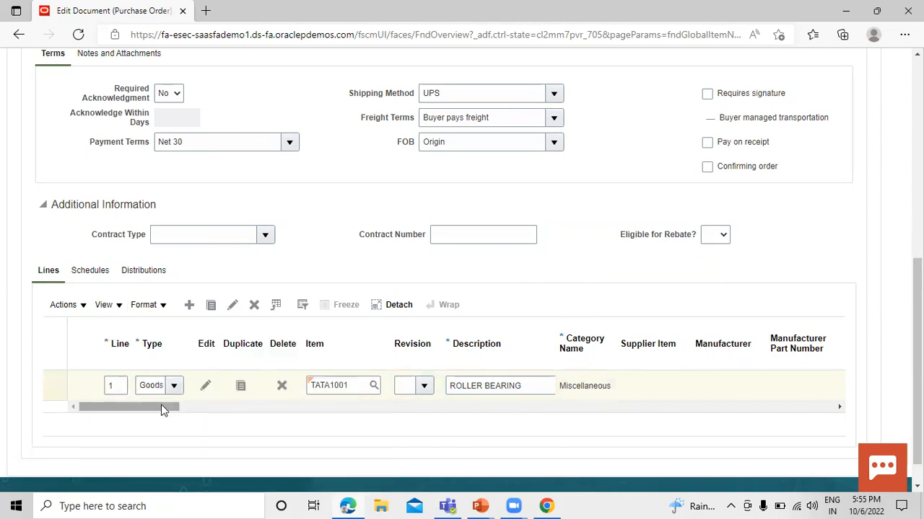
Clear the source agreement from the ROLLER BEARING line
{"action": "left_click_drag", "start_coordinate": [162, 409], "coordinate": [354, 415]}
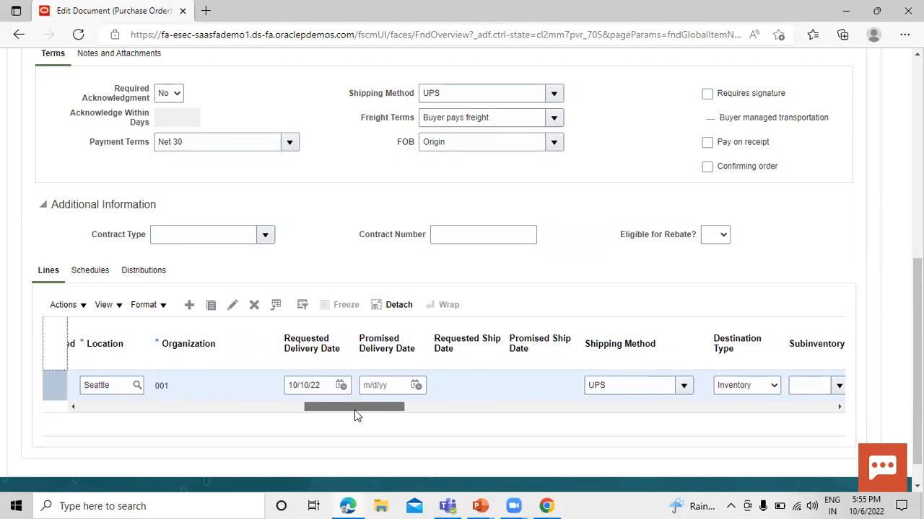
{"action": "left_click_drag", "start_coordinate": [354, 409], "coordinate": [432, 412]}
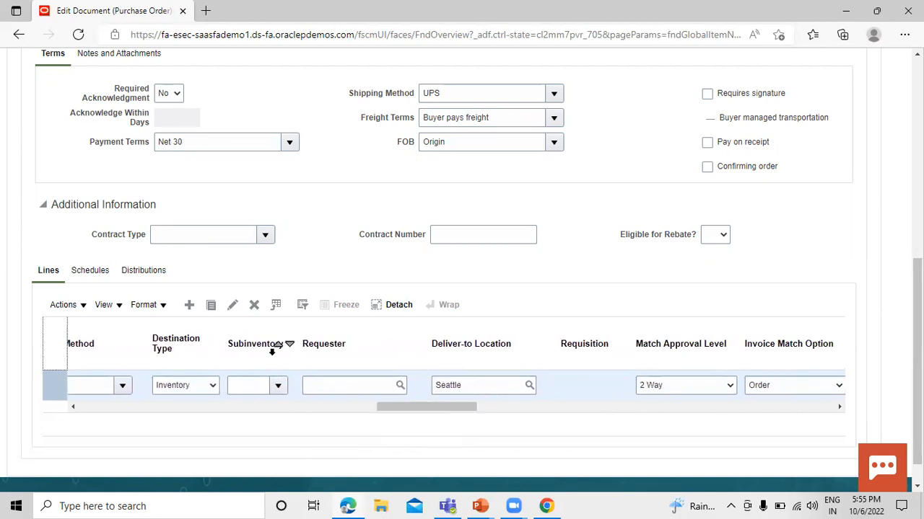
{"action": "left_click_drag", "start_coordinate": [414, 412], "coordinate": [463, 406]}
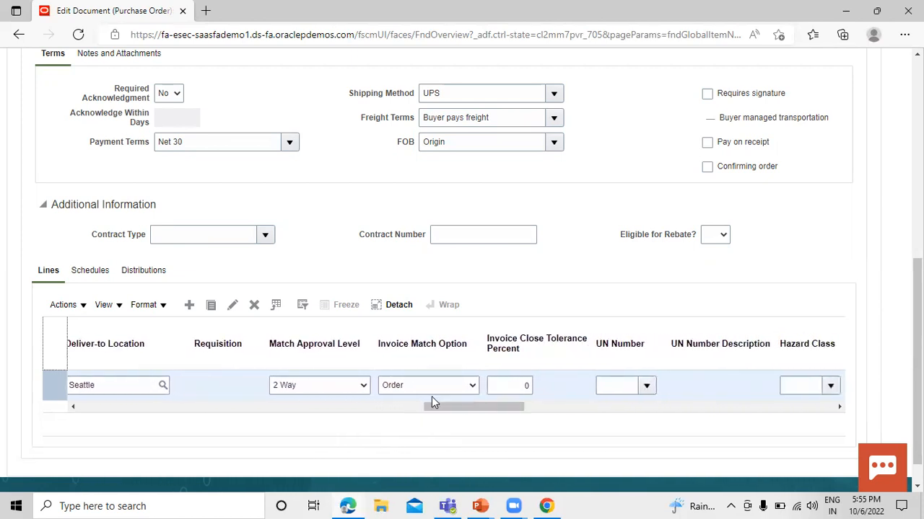
{"action": "left_click_drag", "start_coordinate": [468, 408], "coordinate": [533, 411]}
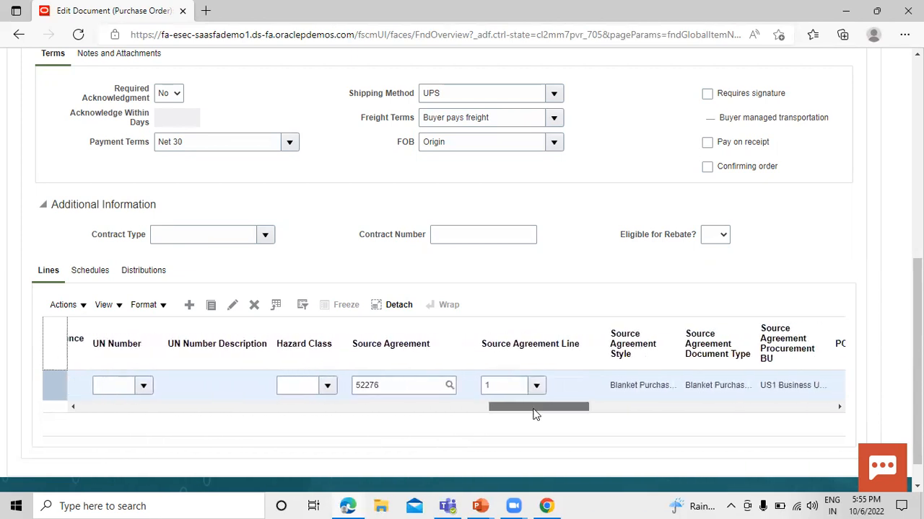
{"action": "double_click", "coordinate": [409, 385]}
{"action": "key", "text": "BackSpace"}
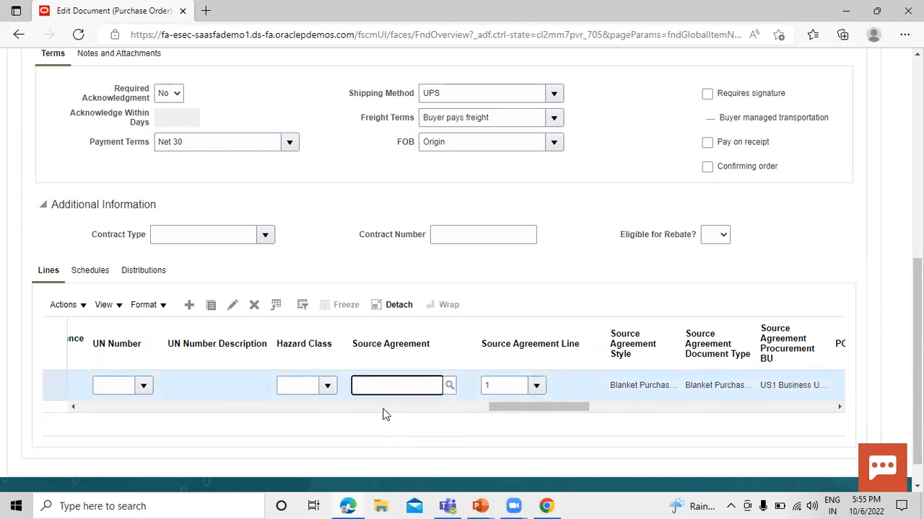
{"action": "left_click_drag", "start_coordinate": [527, 415], "coordinate": [549, 412]}
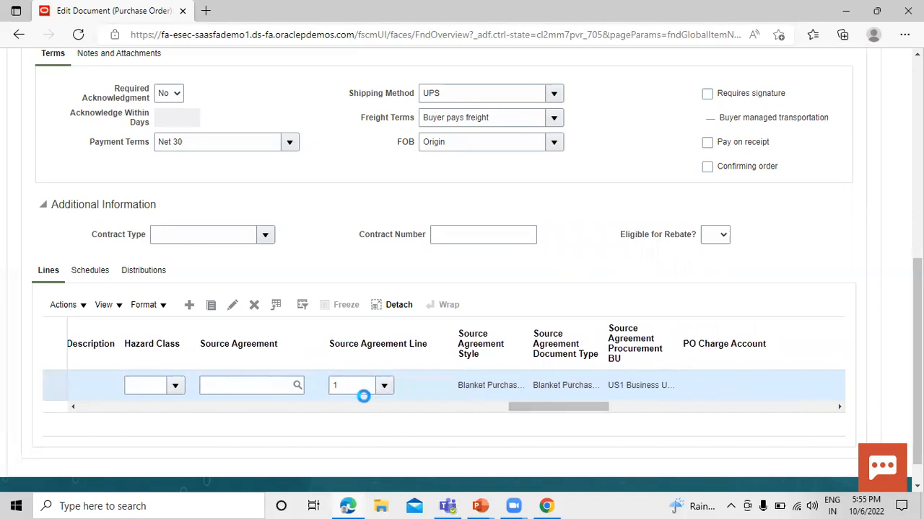
Review the order's schedule details, including delivery dates, destination type, receipt tolerances and the available receipt routing options
{"action": "left_click_drag", "start_coordinate": [517, 406], "coordinate": [31, 432]}
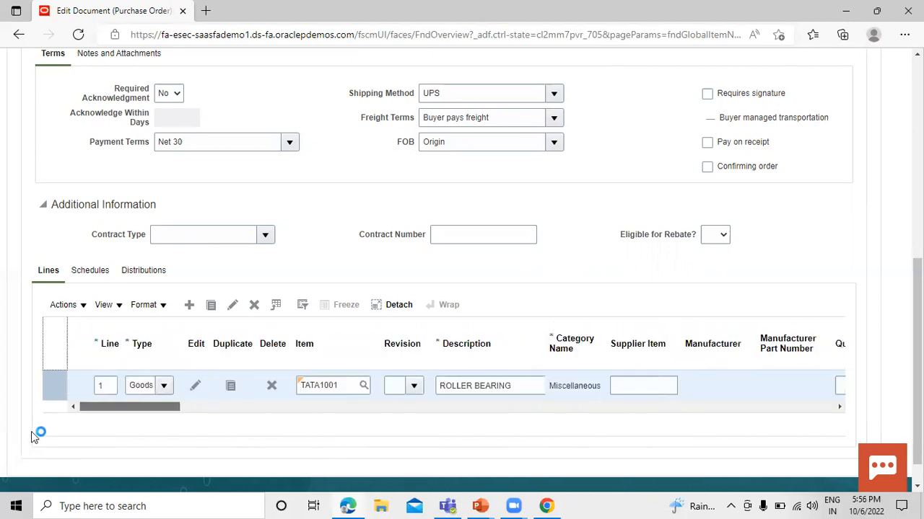
{"action": "scroll", "coordinate": [98, 325], "scroll_direction": "up", "scroll_amount": 1}
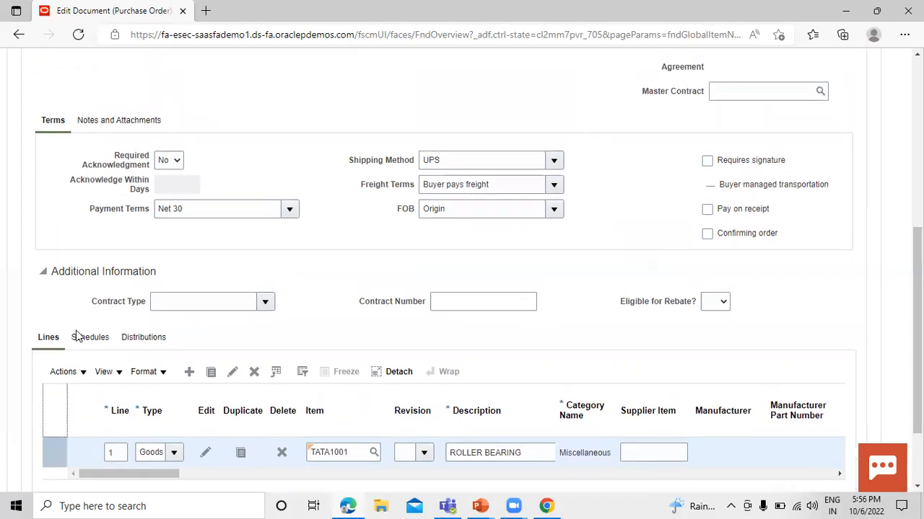
{"action": "left_click", "coordinate": [87, 342]}
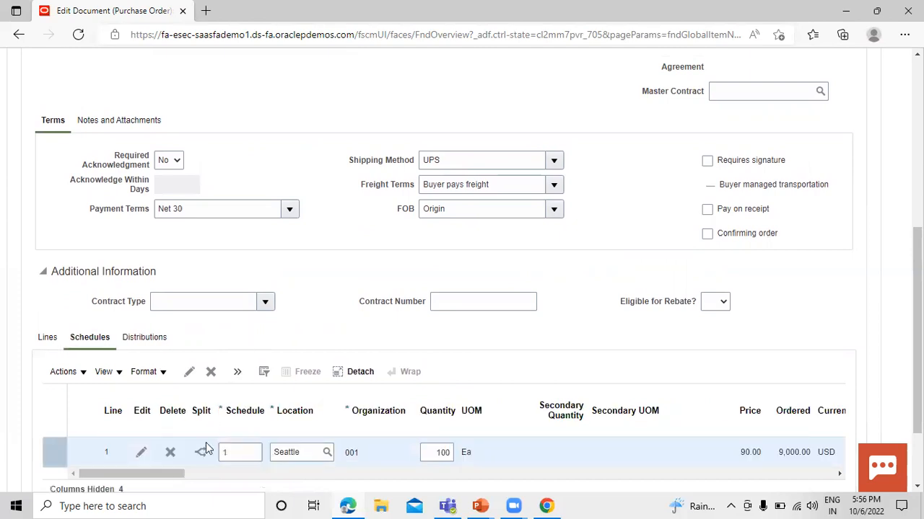
{"action": "left_click", "coordinate": [182, 474]}
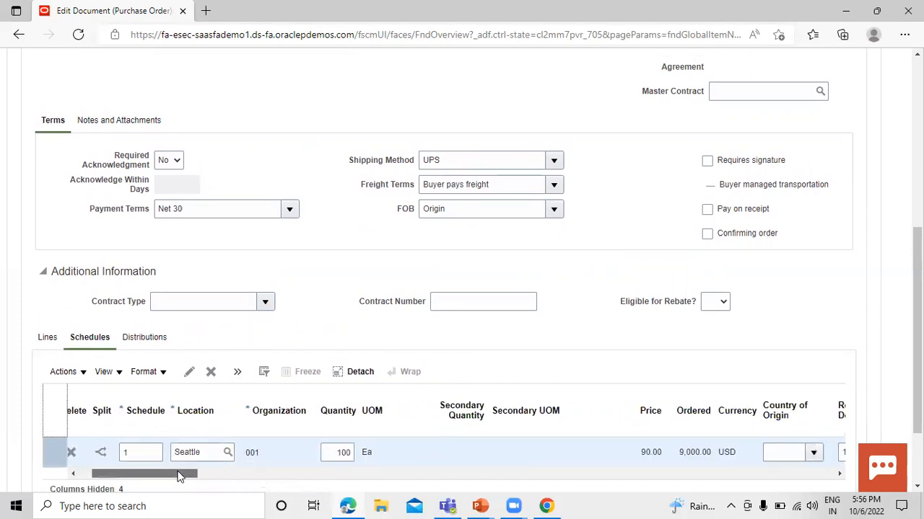
{"action": "scroll", "coordinate": [180, 477], "scroll_direction": "right", "scroll_amount": 5}
{"action": "scroll", "coordinate": [180, 476], "scroll_direction": "right", "scroll_amount": 4}
{"action": "scroll", "coordinate": [180, 476], "scroll_direction": "right", "scroll_amount": 10}
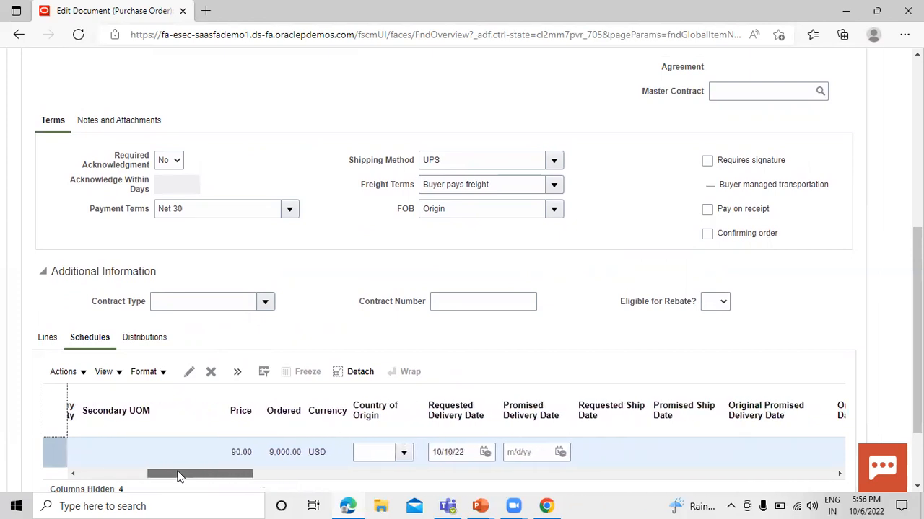
{"action": "scroll", "coordinate": [180, 476], "scroll_direction": "right", "scroll_amount": 14}
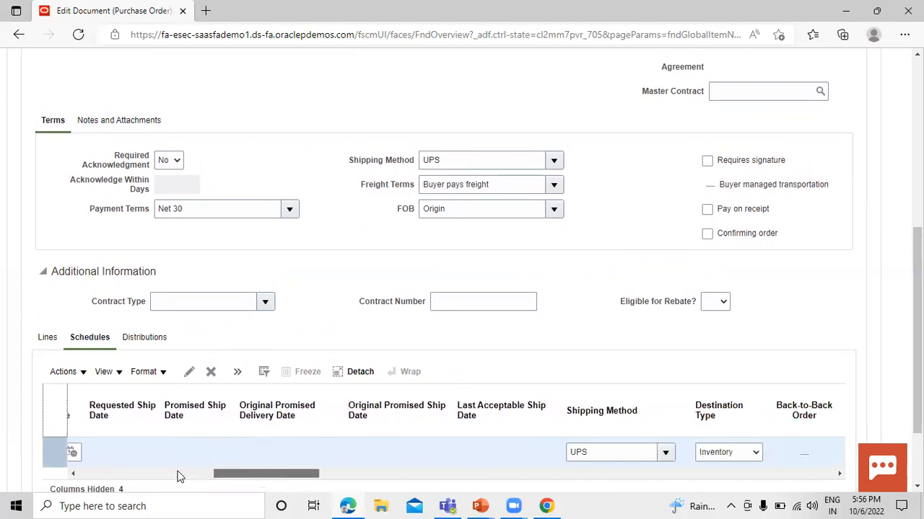
{"action": "left_click_drag", "start_coordinate": [338, 497], "coordinate": [544, 504]}
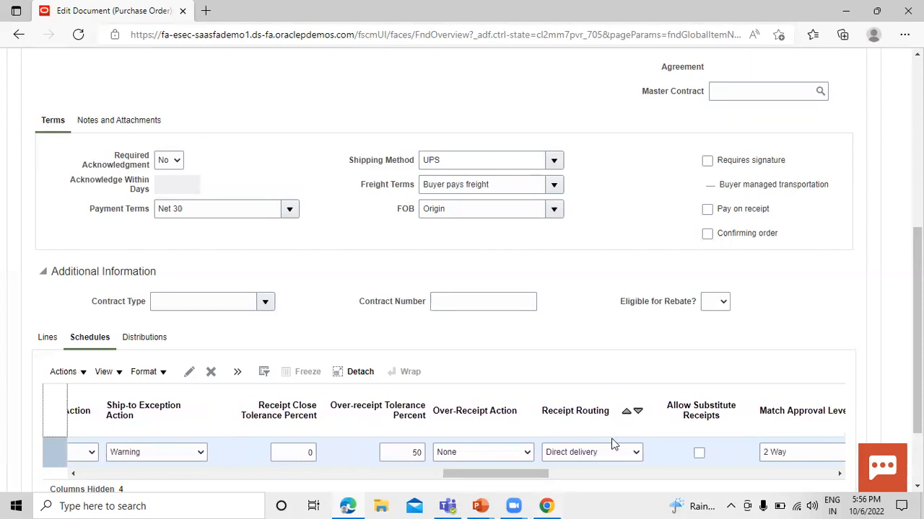
{"action": "left_click", "coordinate": [636, 452]}
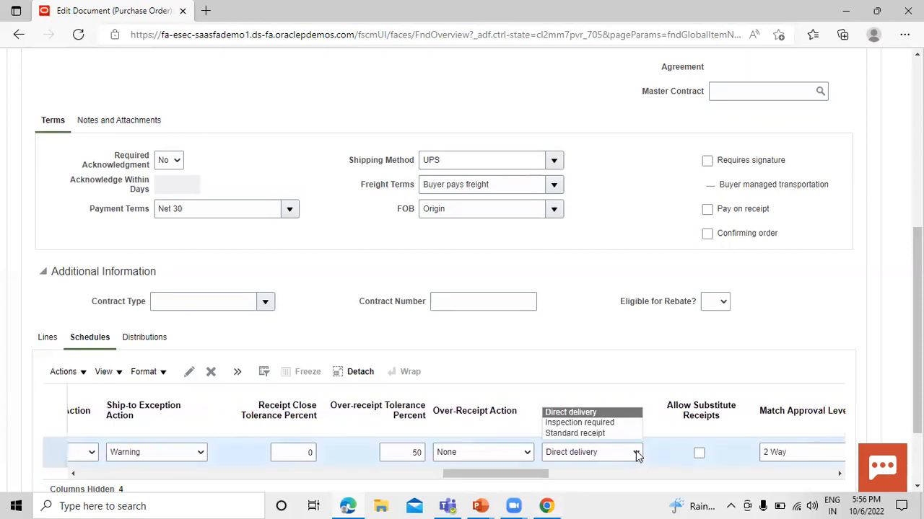
{"action": "left_click", "coordinate": [586, 459]}
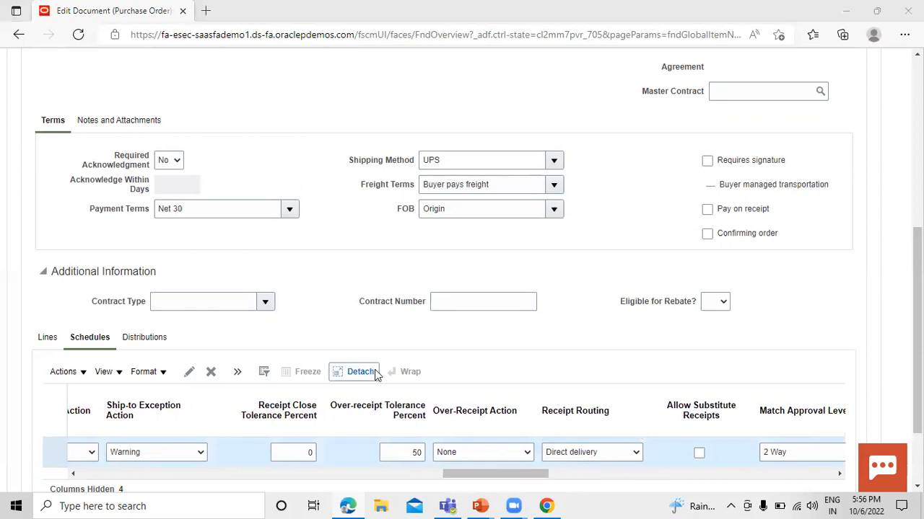
Submit the purchase order for approval and copy its order number from the confirmation
{"action": "scroll", "coordinate": [385, 271], "scroll_direction": "up", "scroll_amount": 5}
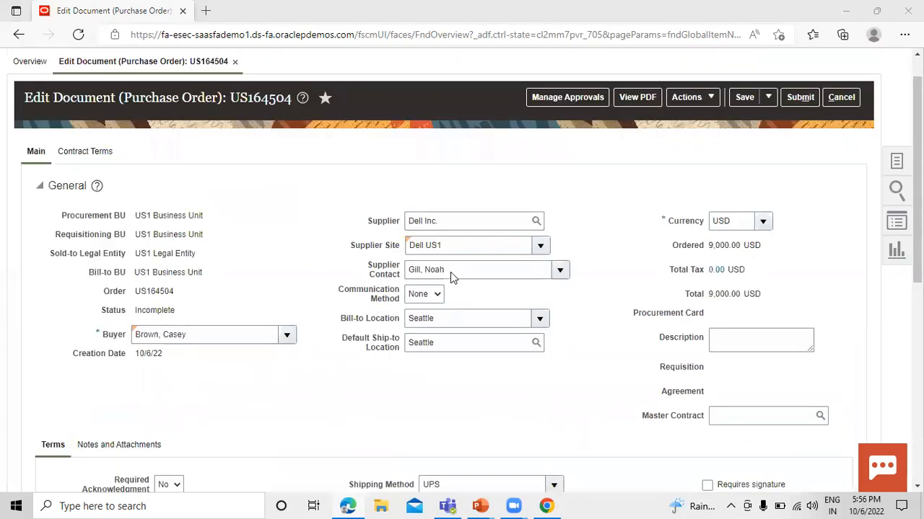
{"action": "scroll", "coordinate": [466, 272], "scroll_direction": "up", "scroll_amount": 1}
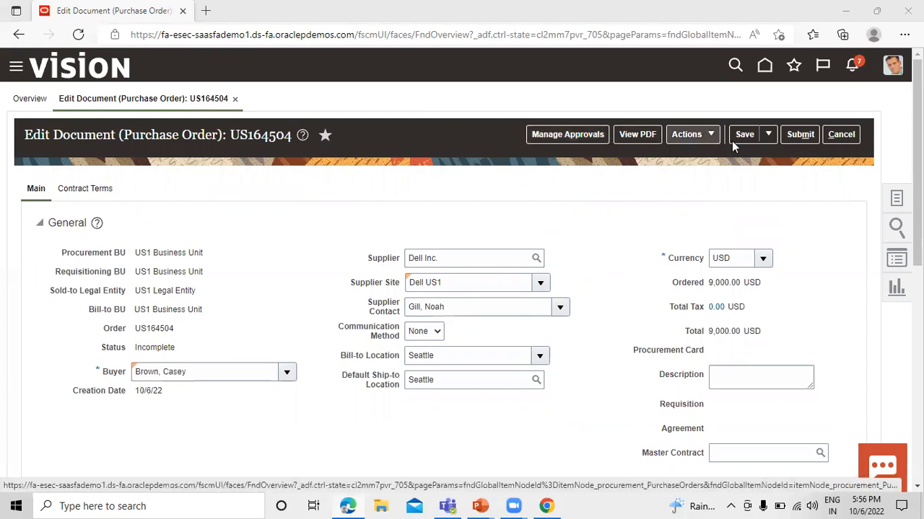
{"action": "left_click", "coordinate": [797, 137]}
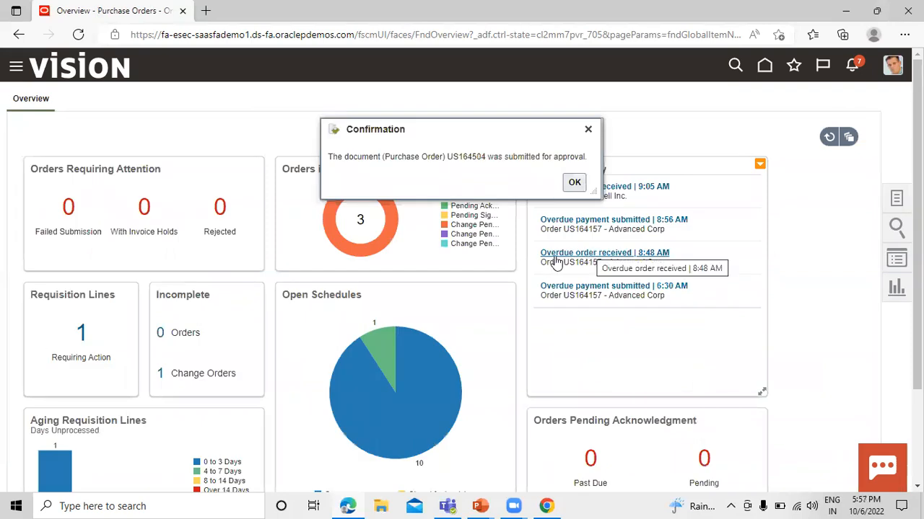
{"action": "double_click", "coordinate": [468, 158]}
{"action": "key", "text": "ctrl+c"}
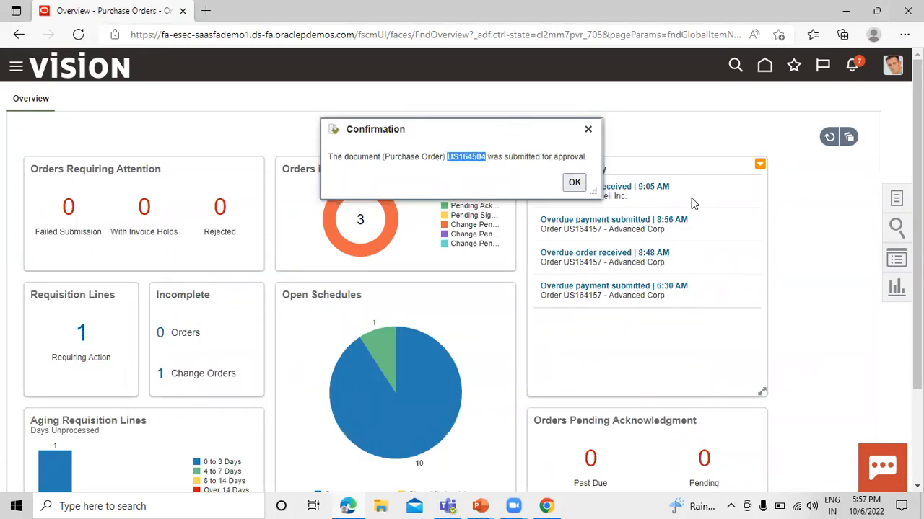
Search Manage Orders for the copied order number with the buyer filter cleared
{"action": "left_click", "coordinate": [898, 201]}
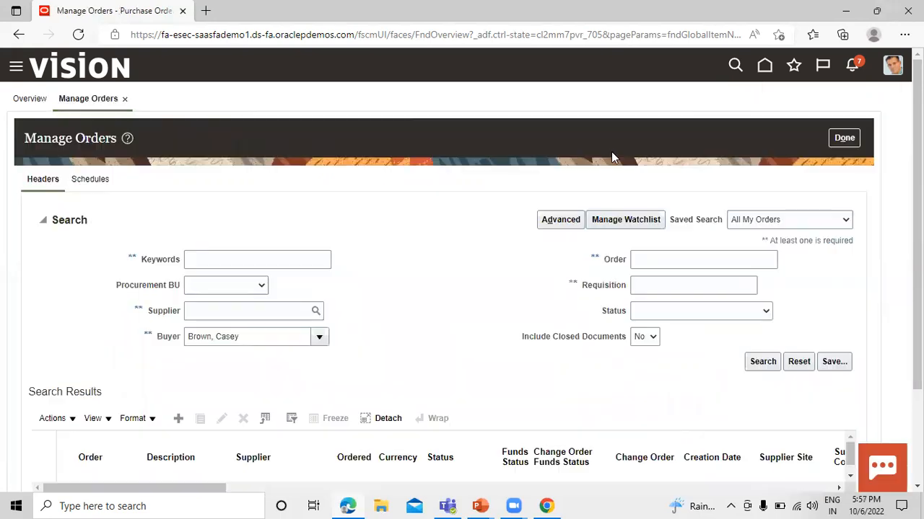
{"action": "left_click", "coordinate": [642, 261]}
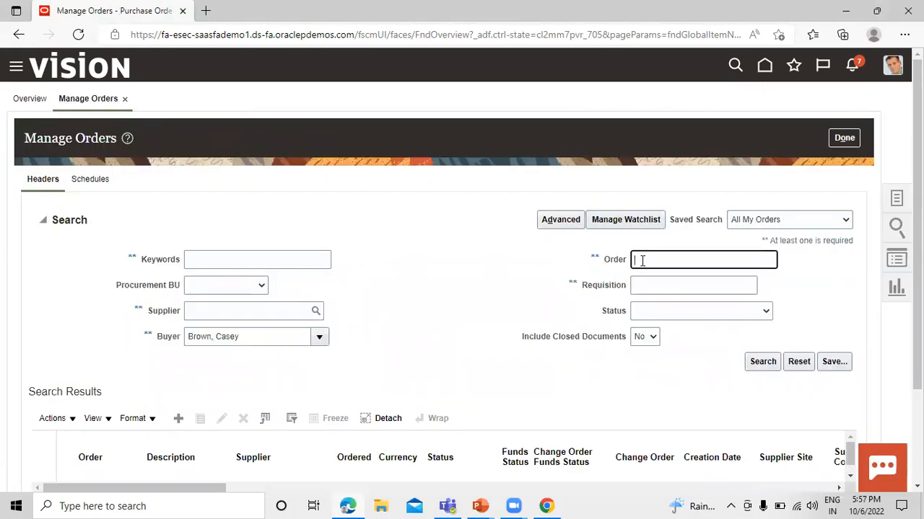
{"action": "key", "text": "ctrl+v"}
{"action": "left_click_drag", "start_coordinate": [266, 328], "coordinate": [144, 344]}
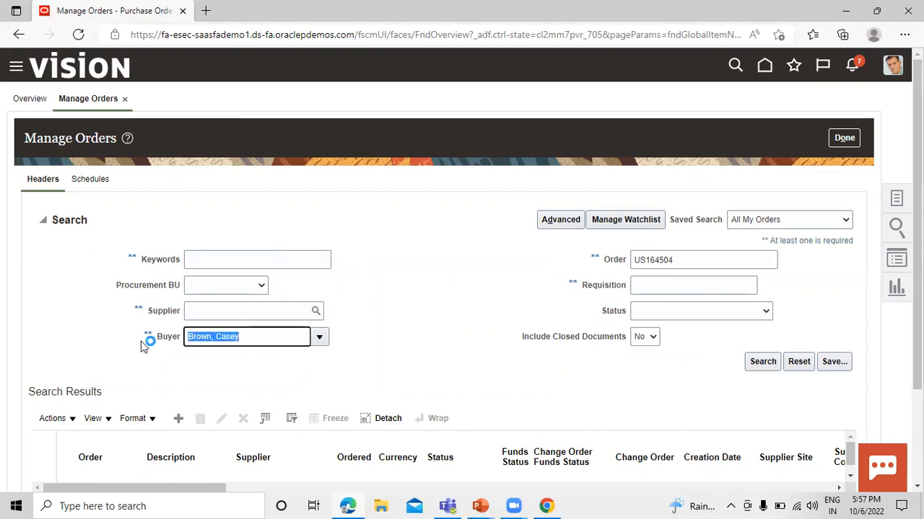
{"action": "key", "text": "BackSpace"}
{"action": "left_click", "coordinate": [756, 361]}
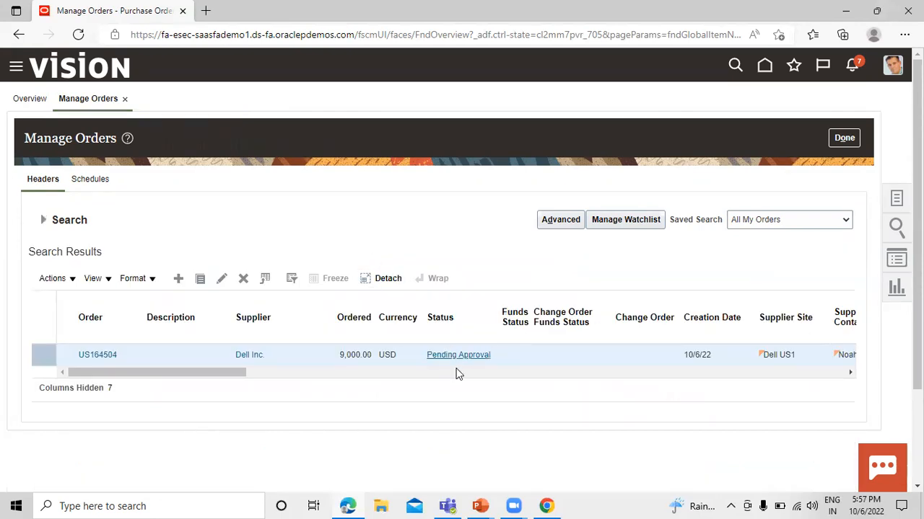
Rerun the order search repeatedly to check whether the purchase order's approval status has changed
{"action": "left_click", "coordinate": [42, 220]}
{"action": "left_click", "coordinate": [765, 363]}
{"action": "scroll", "coordinate": [631, 371], "scroll_direction": "down", "scroll_amount": 1}
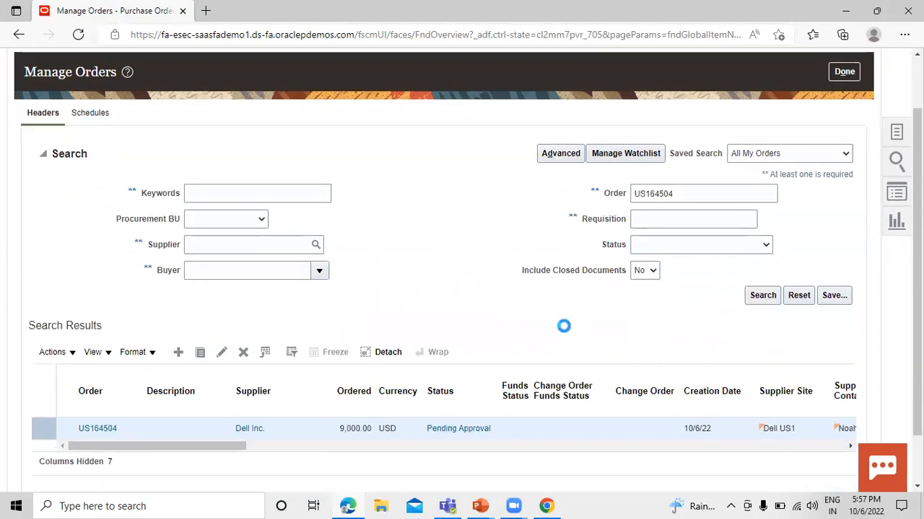
{"action": "left_click", "coordinate": [44, 155]}
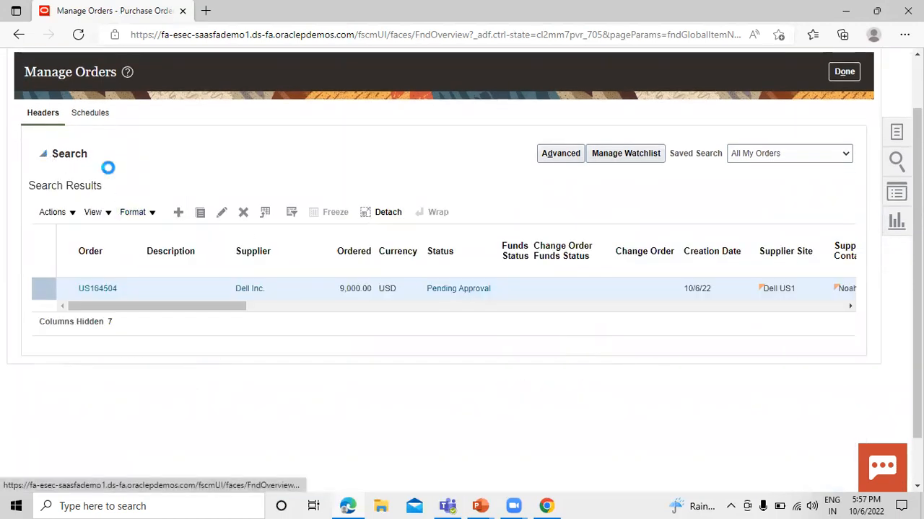
{"action": "left_click", "coordinate": [762, 295]}
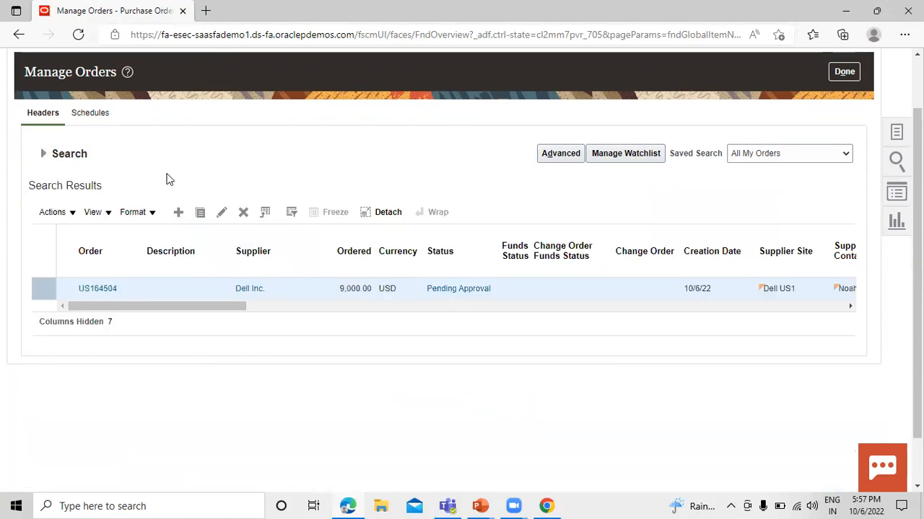
{"action": "left_click", "coordinate": [43, 154]}
{"action": "left_click", "coordinate": [763, 296]}
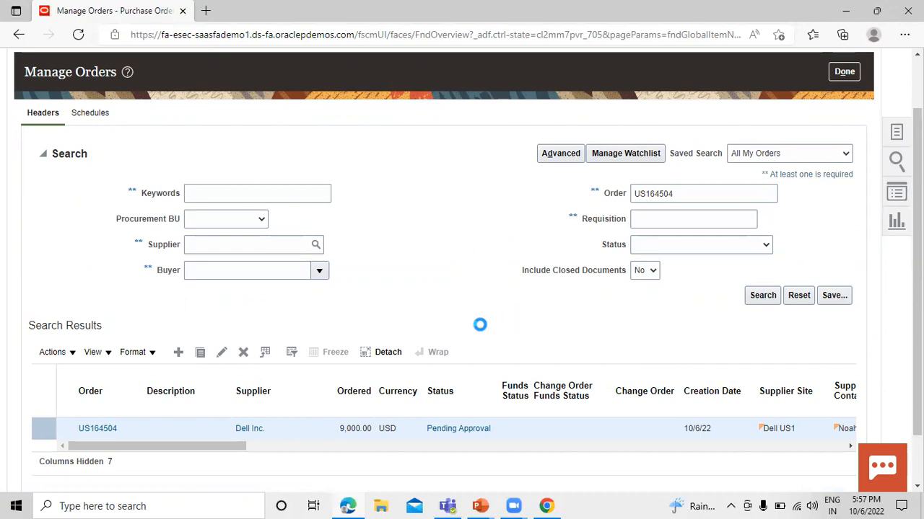
{"action": "left_click", "coordinate": [44, 154]}
{"action": "left_click", "coordinate": [758, 295]}
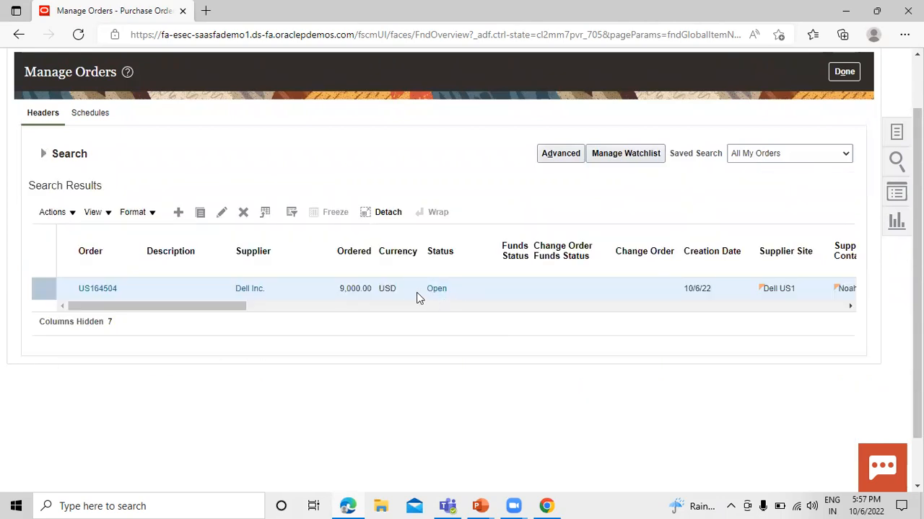
{"action": "left_click", "coordinate": [437, 294]}
{"action": "scroll", "coordinate": [227, 195], "scroll_direction": "up", "scroll_amount": 2}
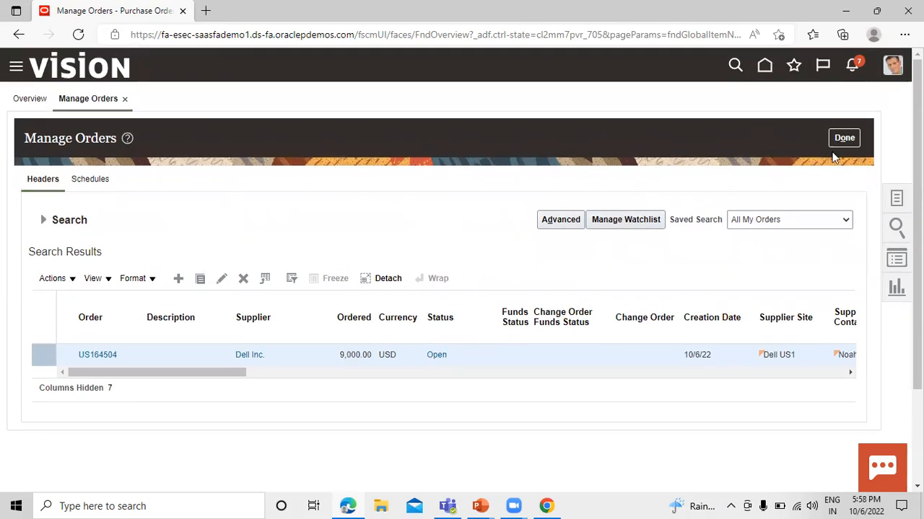
Leave Manage Orders and open the Manage Item Quantities task in Inventory Management under Supply Chain Execution
{"action": "left_click", "coordinate": [849, 140]}
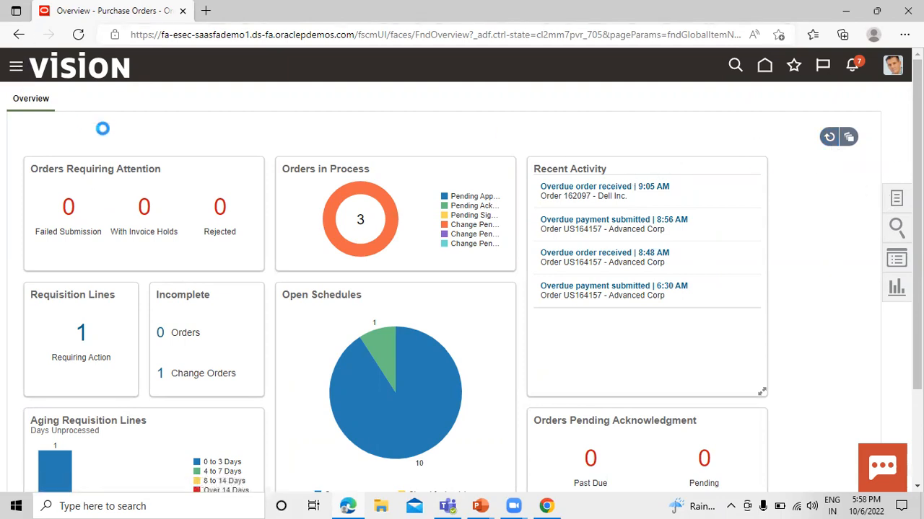
{"action": "scroll", "coordinate": [207, 189], "scroll_direction": "down", "scroll_amount": 1}
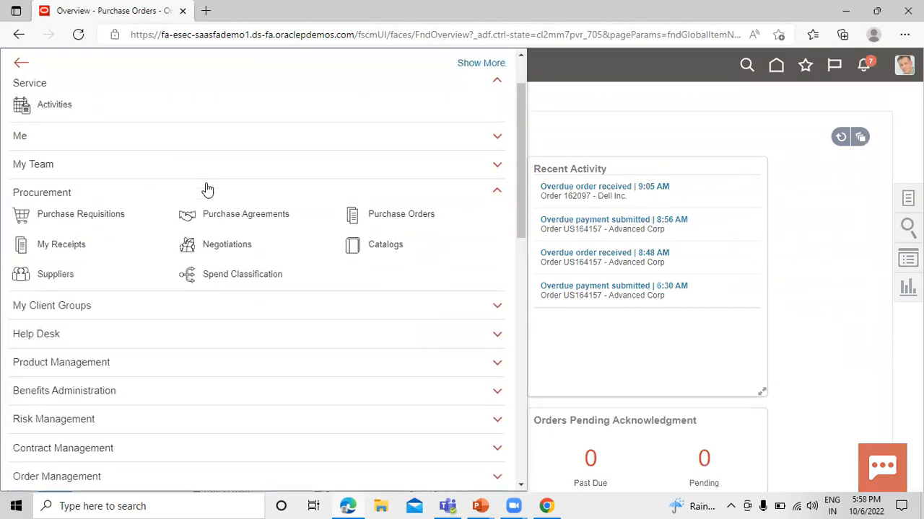
{"action": "scroll", "coordinate": [145, 231], "scroll_direction": "down", "scroll_amount": 2}
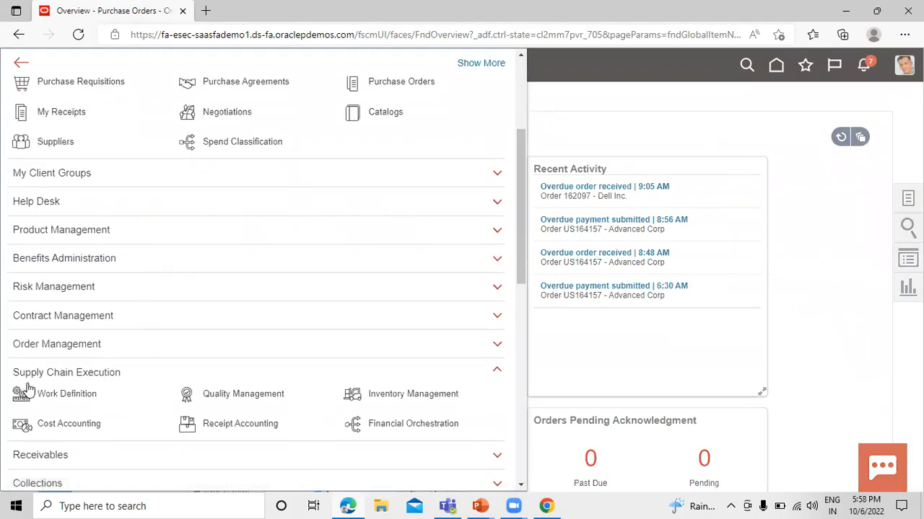
{"action": "scroll", "coordinate": [120, 381], "scroll_direction": "down", "scroll_amount": 1}
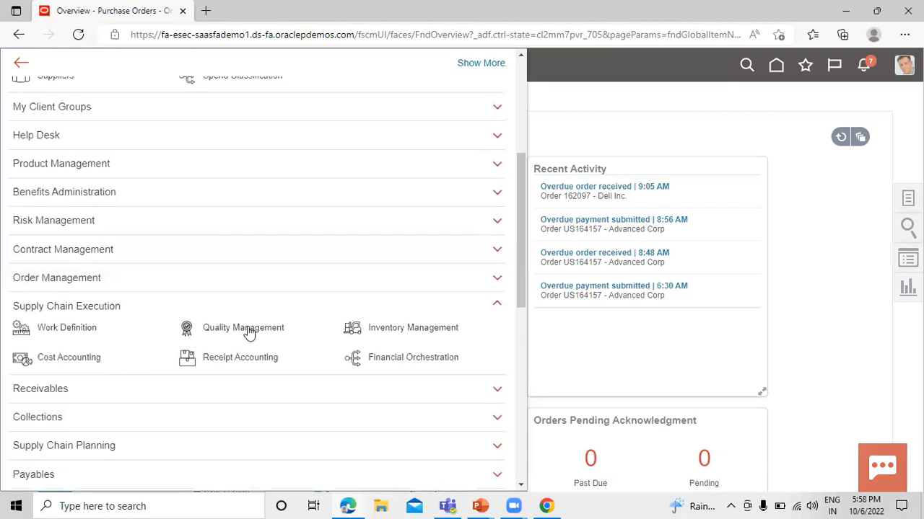
{"action": "left_click", "coordinate": [404, 332]}
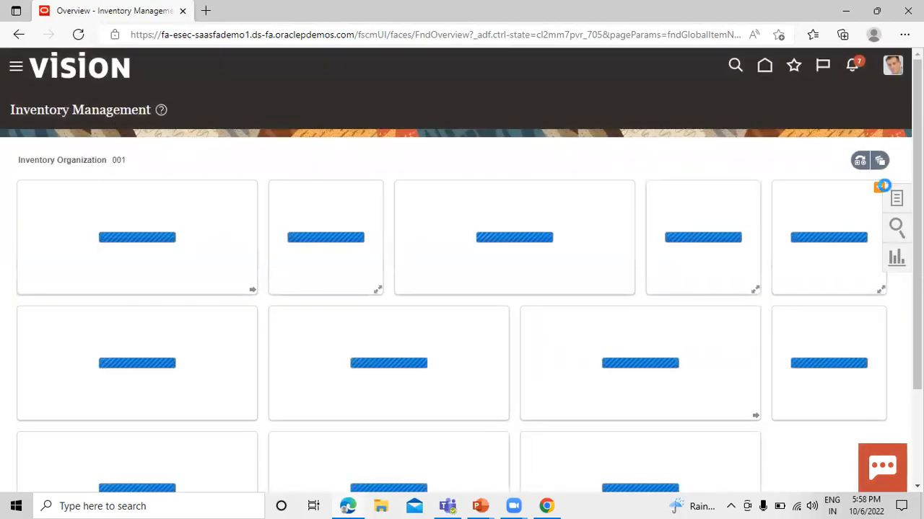
{"action": "left_click", "coordinate": [898, 202]}
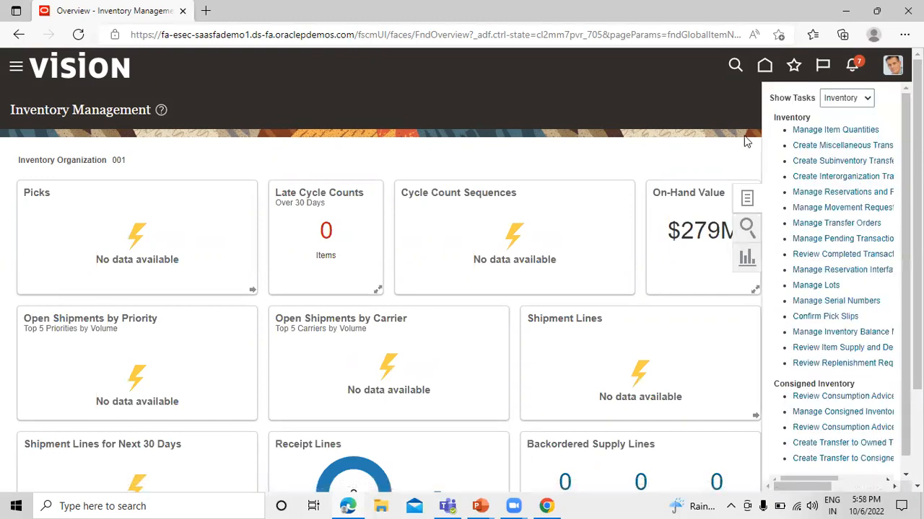
{"action": "left_click", "coordinate": [844, 136]}
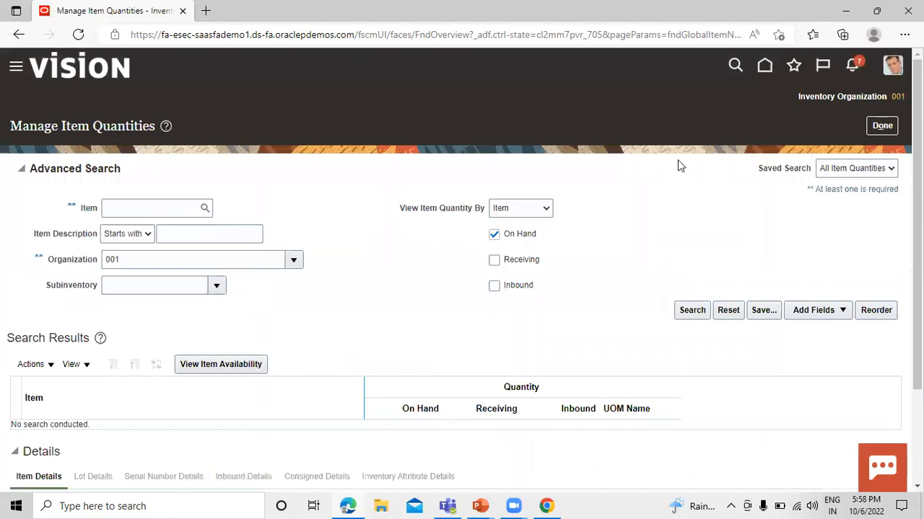
Look up item TATA1001 in organization 001, check its on-hand quantity, and close the item quantities page
{"action": "left_click", "coordinate": [159, 207]}
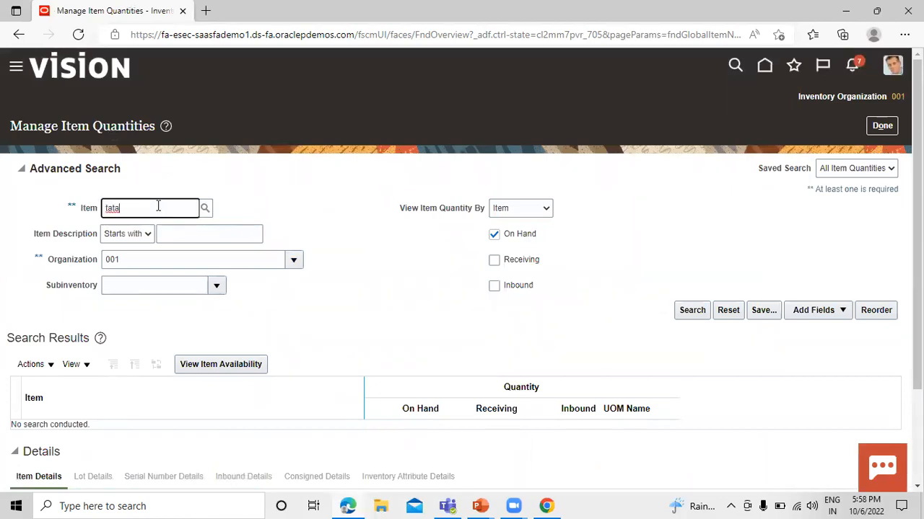
{"action": "left_click", "coordinate": [206, 209]}
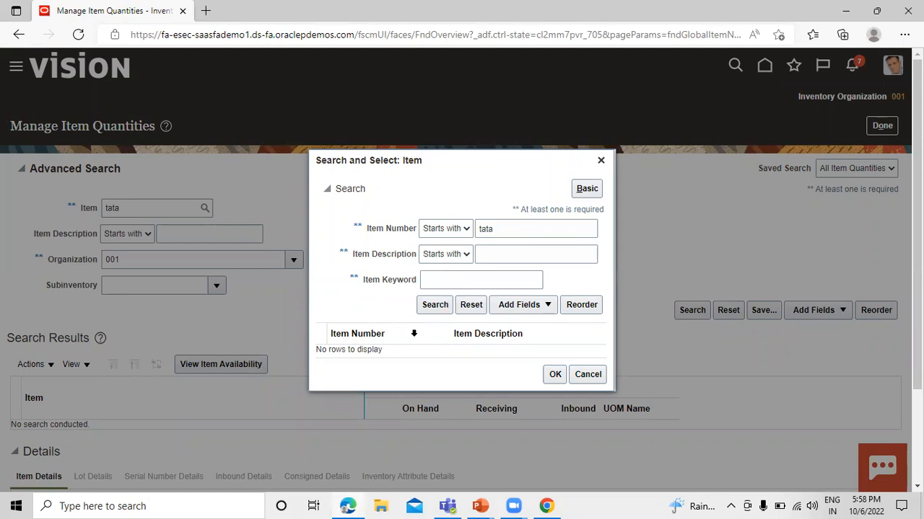
{"action": "left_click", "coordinate": [406, 355]}
{"action": "left_click", "coordinate": [553, 382]}
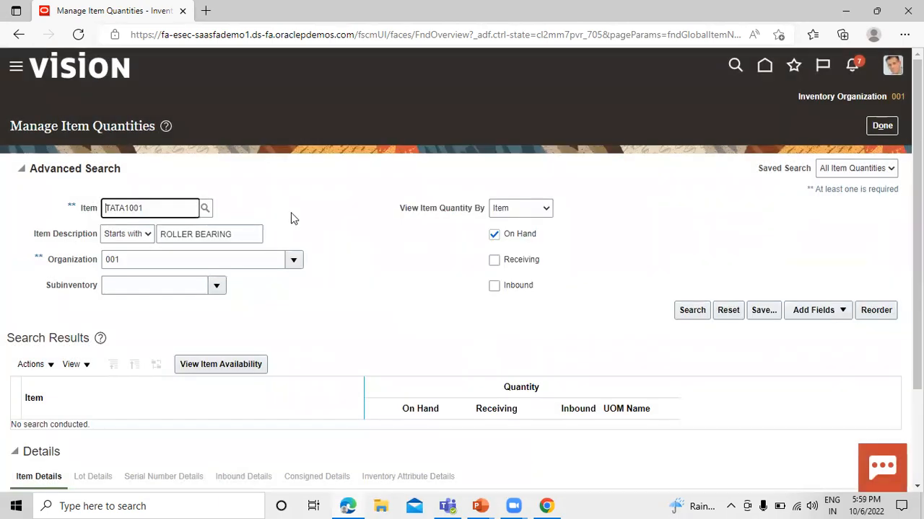
{"action": "left_click", "coordinate": [700, 316]}
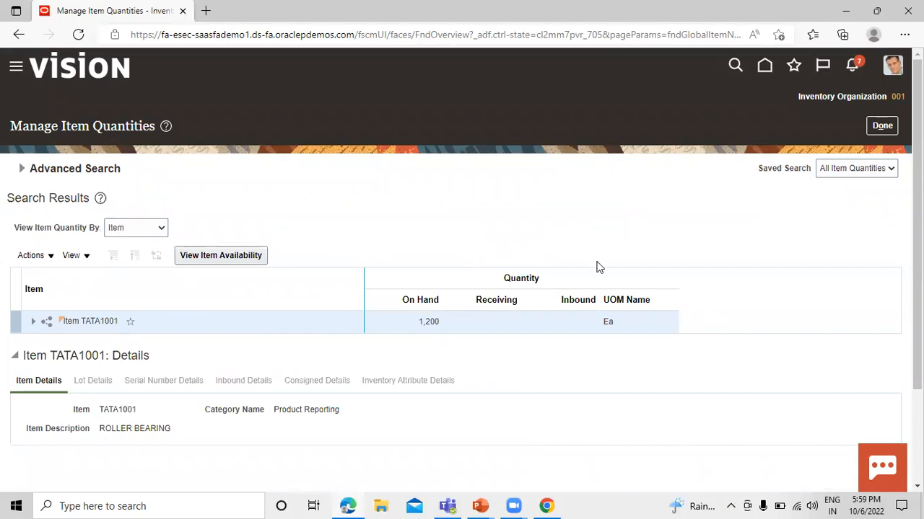
{"action": "left_click", "coordinate": [882, 126]}
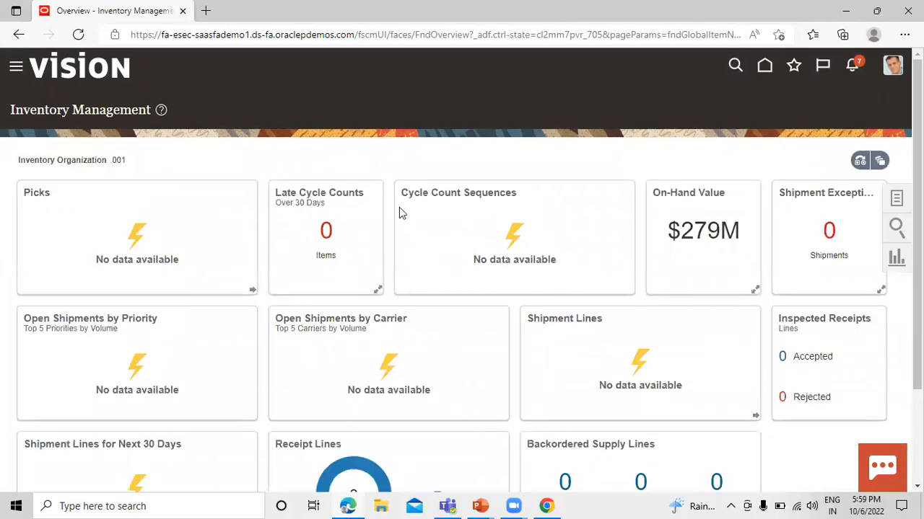
Open Receive Expected Shipments from the Receipts tasks and search for the approved order by its purchase order number
{"action": "left_click", "coordinate": [898, 200]}
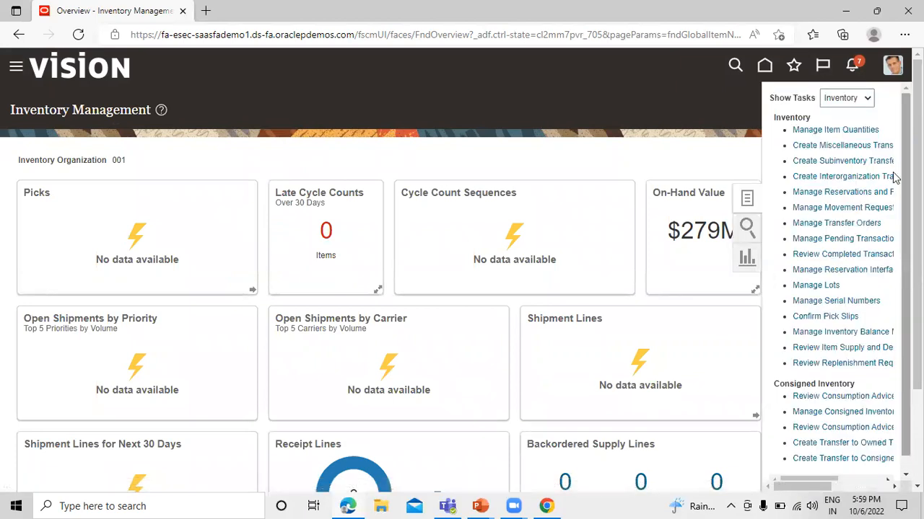
{"action": "left_click", "coordinate": [865, 98]}
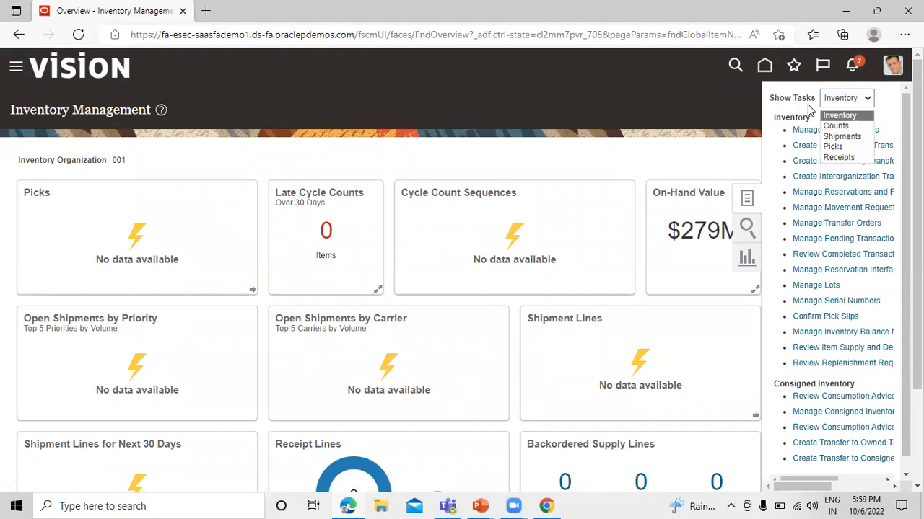
{"action": "left_click", "coordinate": [859, 157]}
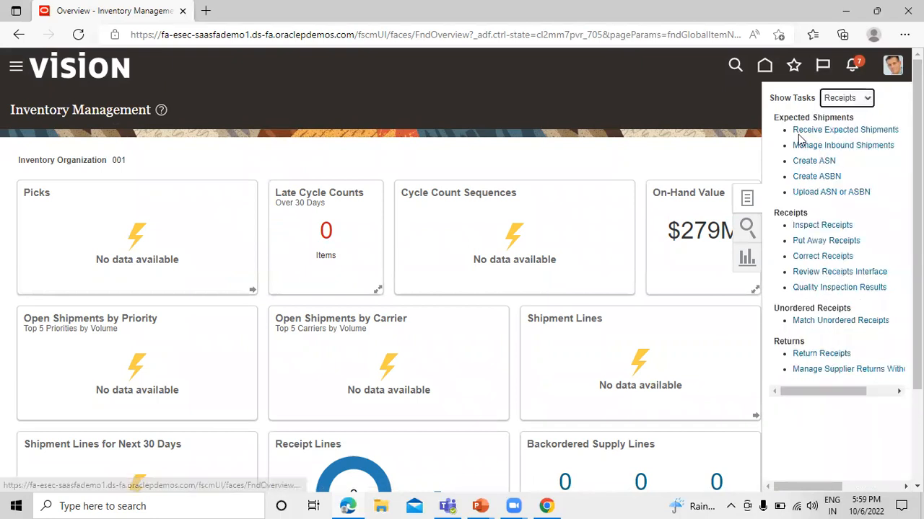
{"action": "left_click", "coordinate": [819, 133]}
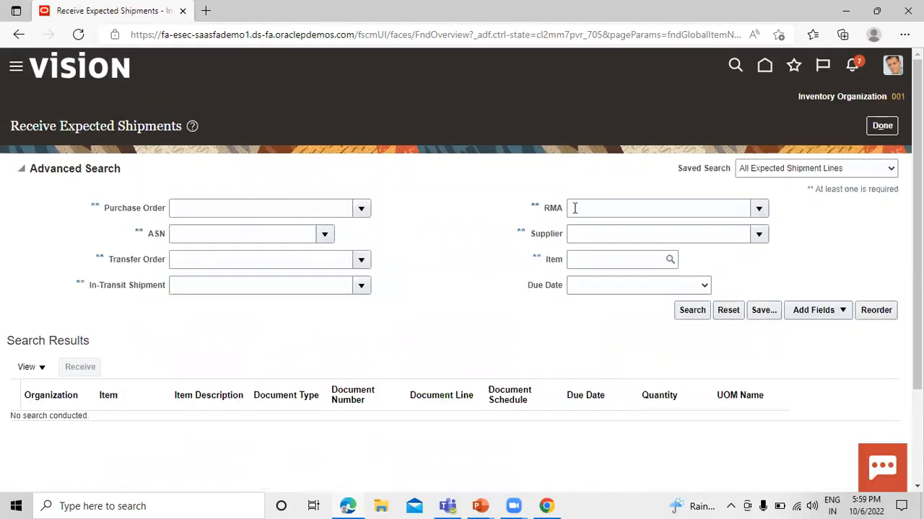
{"action": "left_click", "coordinate": [197, 208]}
{"action": "type", "text": "US164504"}
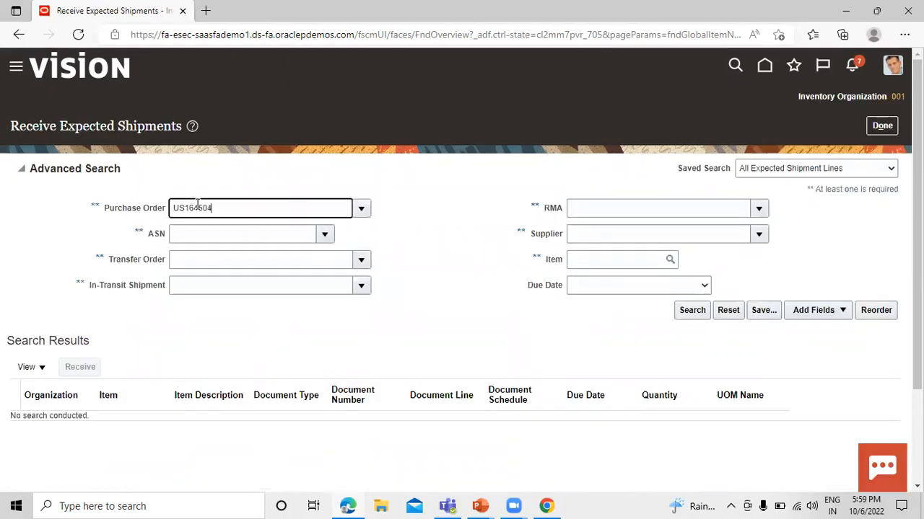
{"action": "left_click", "coordinate": [690, 310]}
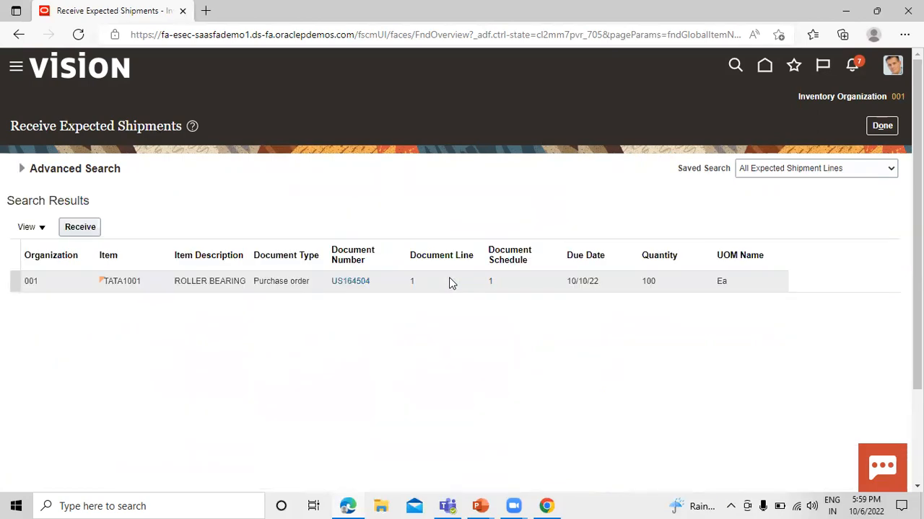
Start receiving the TATA1001 purchase order line and set its received quantity to 100
{"action": "left_click", "coordinate": [13, 281]}
{"action": "left_click", "coordinate": [82, 228]}
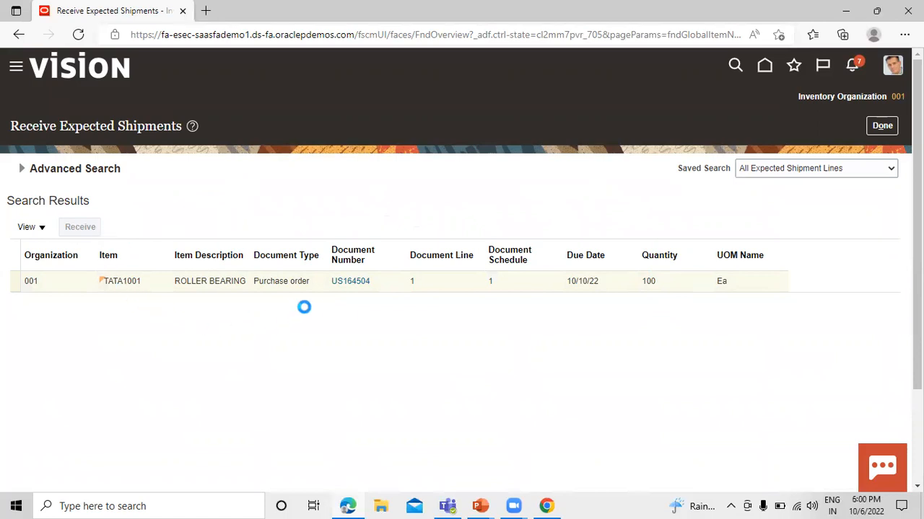
{"action": "left_click", "coordinate": [257, 236]}
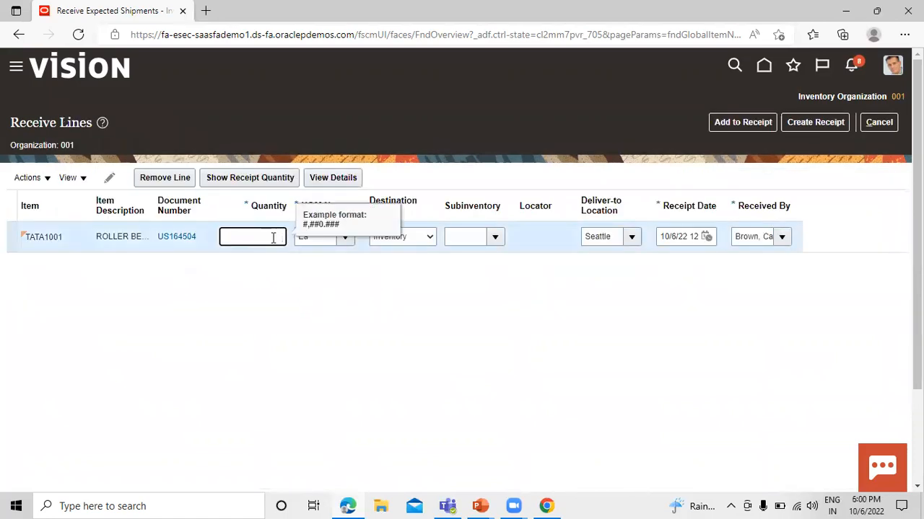
{"action": "type", "text": "100"}
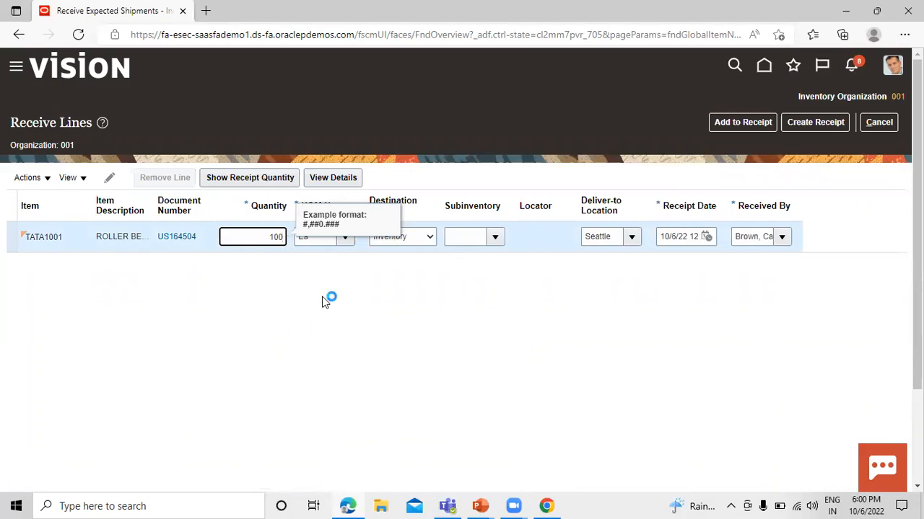
{"action": "left_click", "coordinate": [325, 301]}
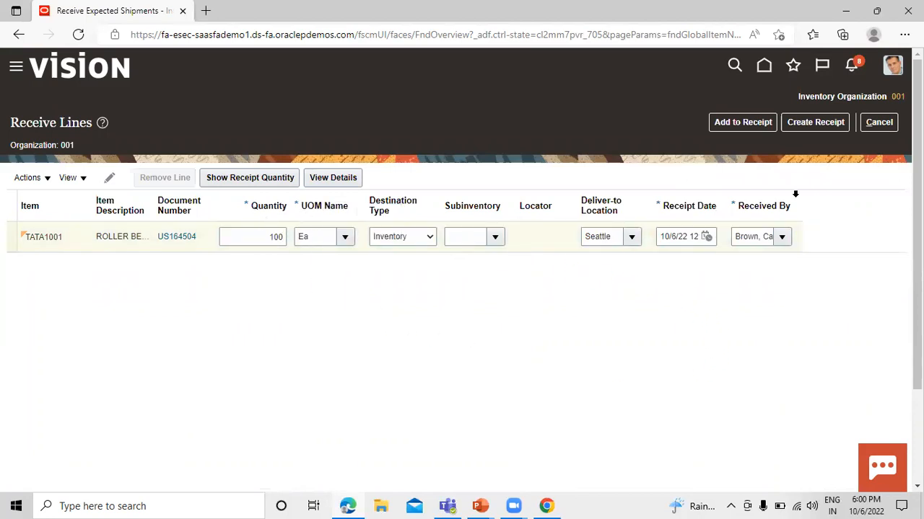
Assign subinventory TATASUBIN1 to the TATA1001 line and proceed to creating the receipt
{"action": "left_click", "coordinate": [819, 121]}
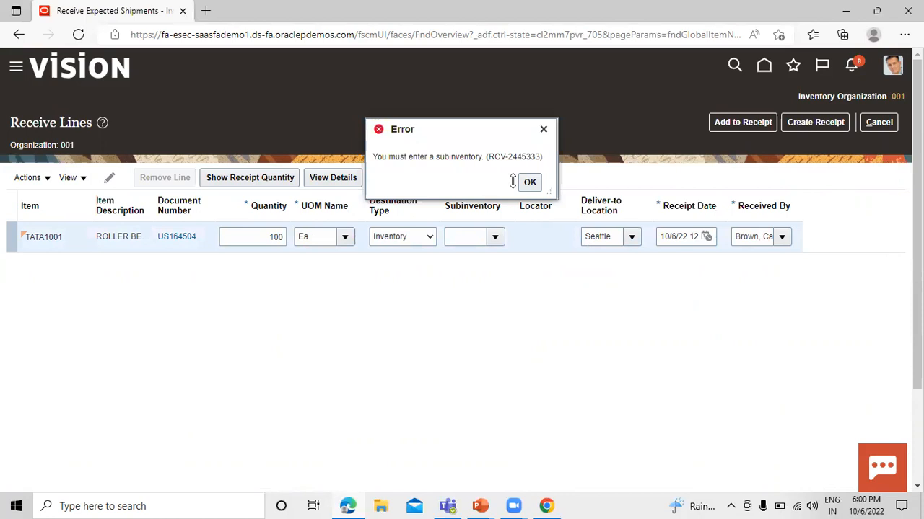
{"action": "left_click", "coordinate": [528, 182]}
{"action": "left_click", "coordinate": [497, 237]}
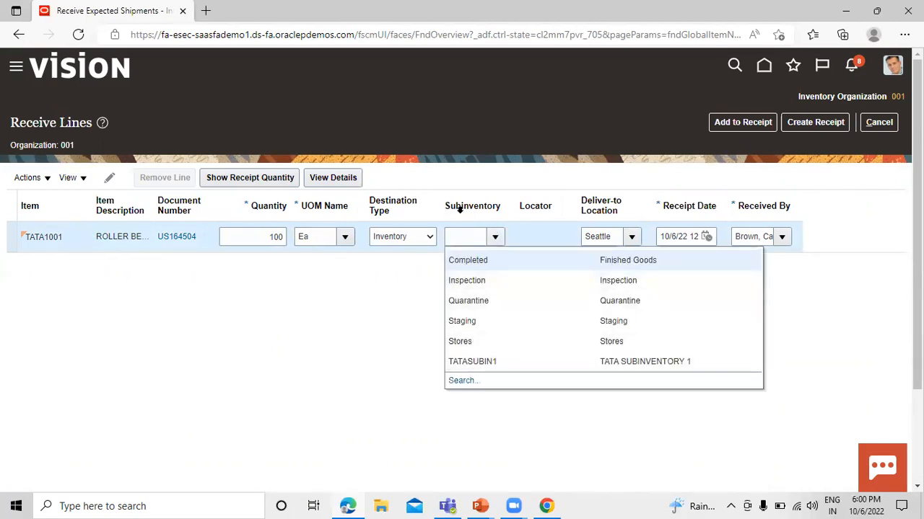
{"action": "left_click", "coordinate": [469, 361]}
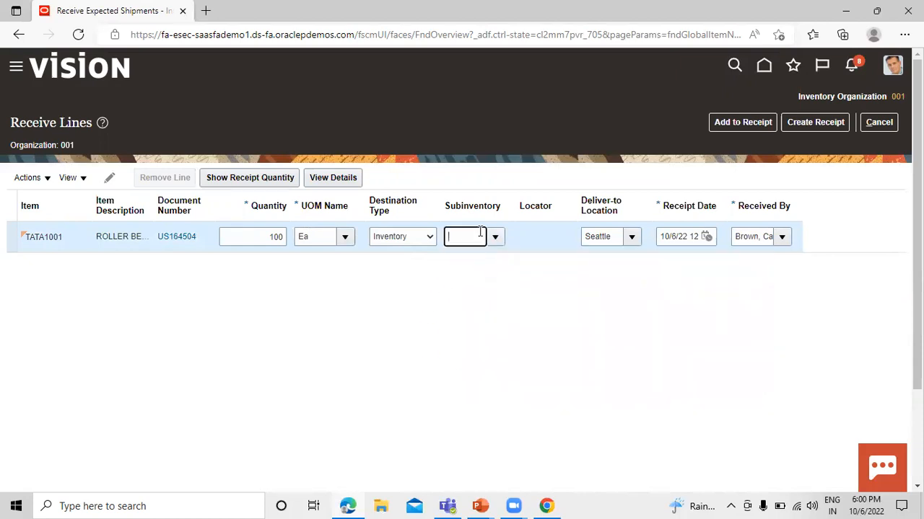
{"action": "left_click", "coordinate": [814, 124]}
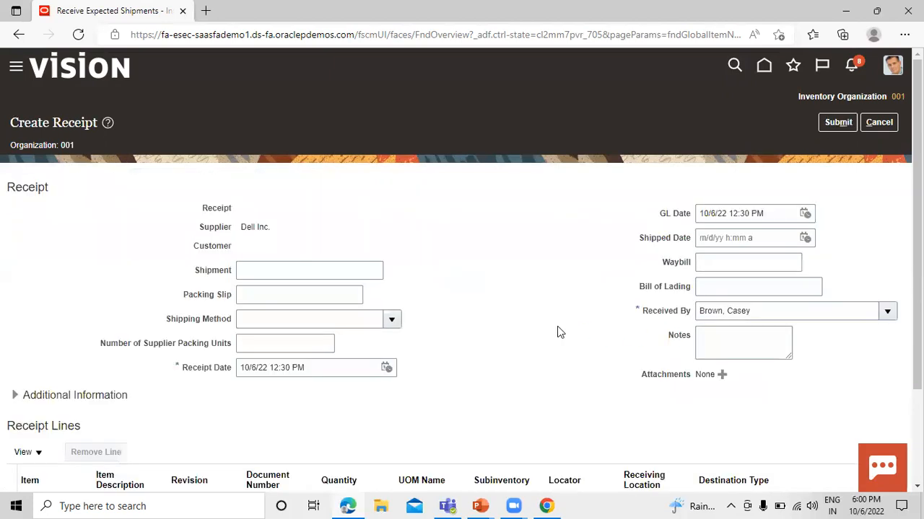
Review the receipt header and lines, submit the receipt, select its number in the confirmation, and close Receive Expected Shipments
{"action": "scroll", "coordinate": [417, 264], "scroll_direction": "down", "scroll_amount": 2}
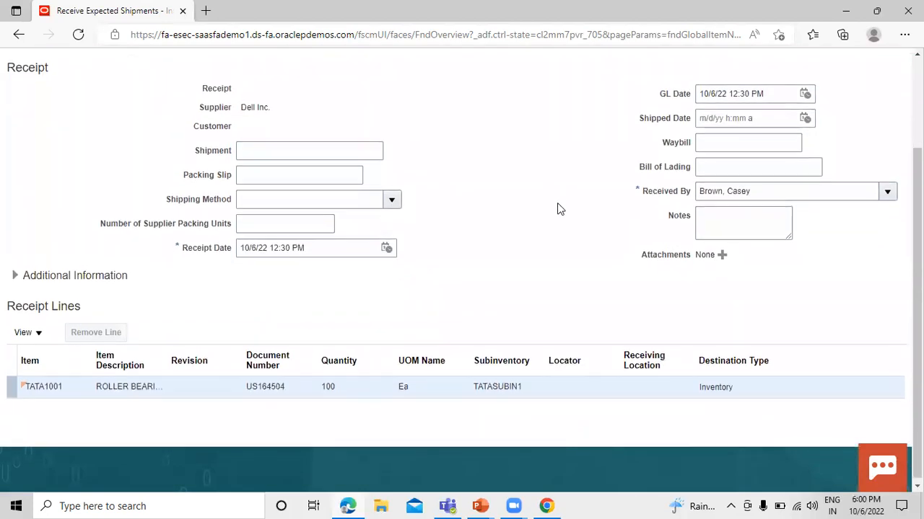
{"action": "scroll", "coordinate": [557, 203], "scroll_direction": "up", "scroll_amount": 2}
{"action": "left_click", "coordinate": [838, 123]}
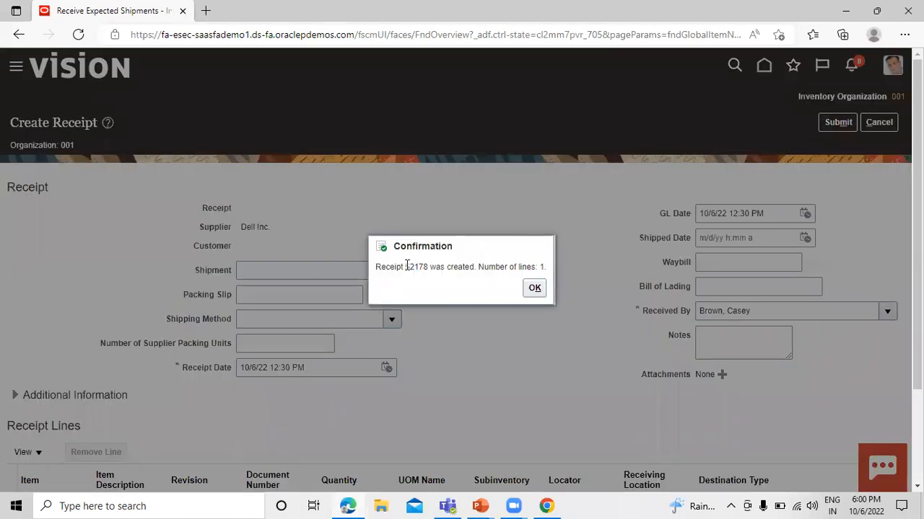
{"action": "double_click", "coordinate": [406, 267]}
{"action": "left_click", "coordinate": [534, 288]}
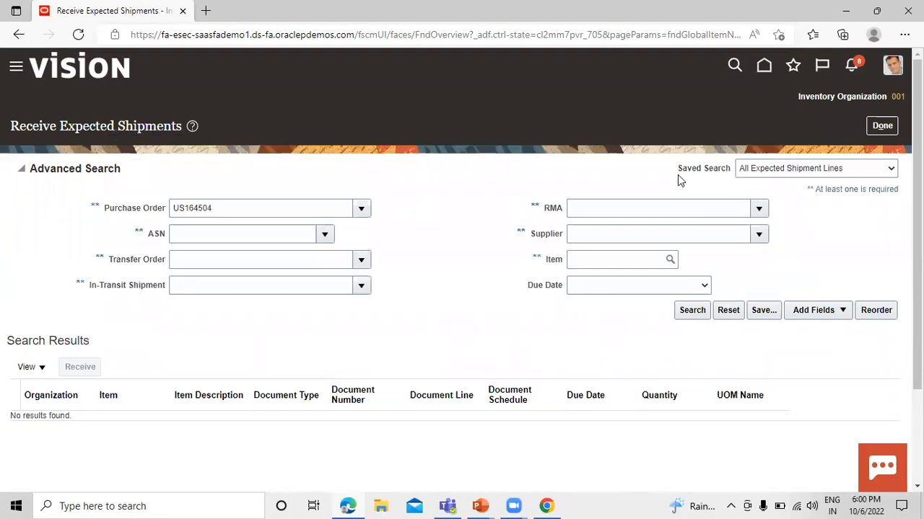
{"action": "left_click", "coordinate": [882, 125]}
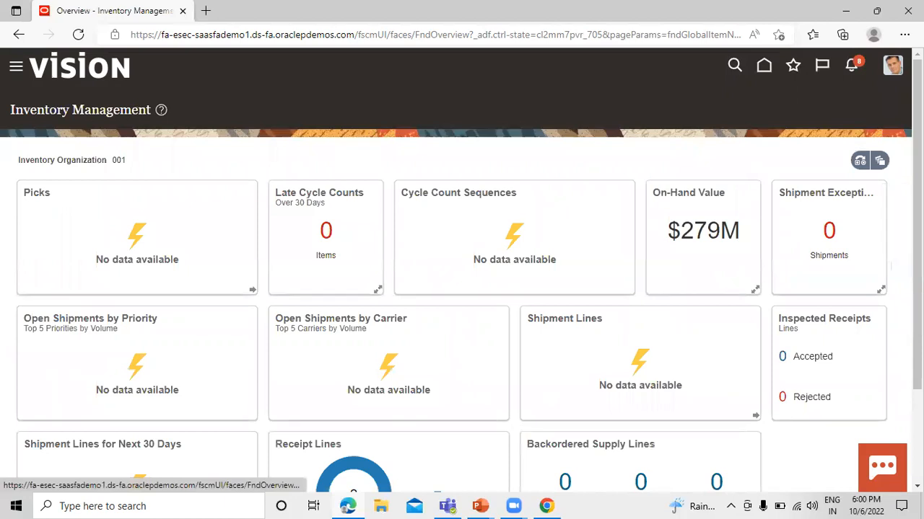
Switch the task list from Receipts back to Inventory and open Manage Item Quantities
{"action": "left_click", "coordinate": [896, 199]}
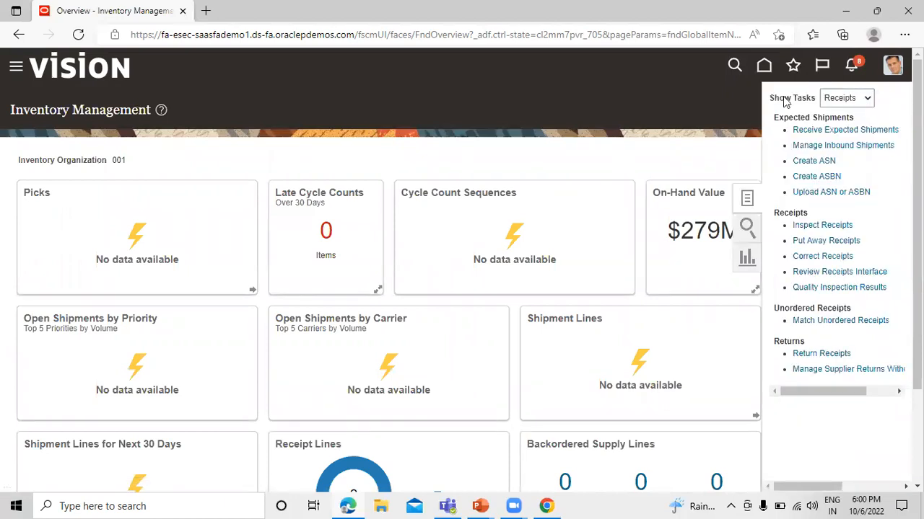
{"action": "left_click", "coordinate": [868, 101]}
{"action": "left_click", "coordinate": [859, 114]}
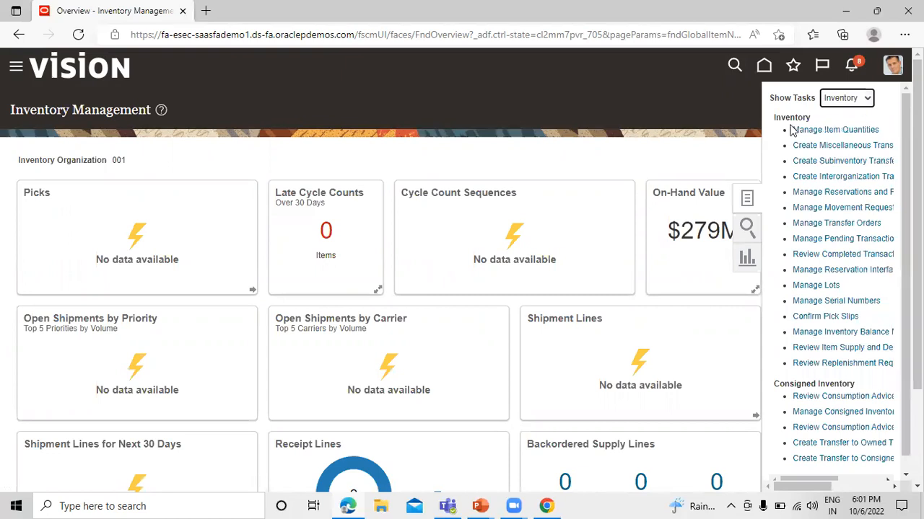
{"action": "left_click", "coordinate": [815, 131]}
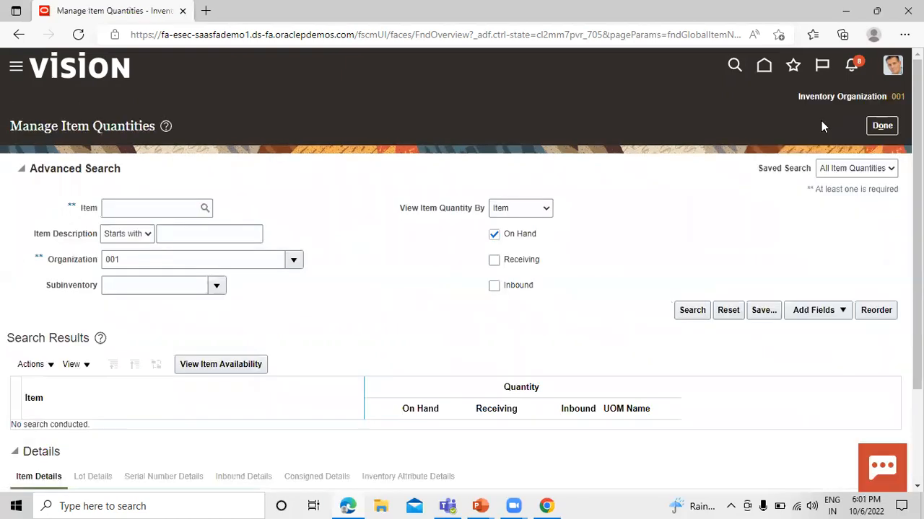
Search for item TATA1001 again to check its on-hand quantity after the receipt, and close the page
{"action": "left_click", "coordinate": [139, 207]}
{"action": "type", "text": "tata"}
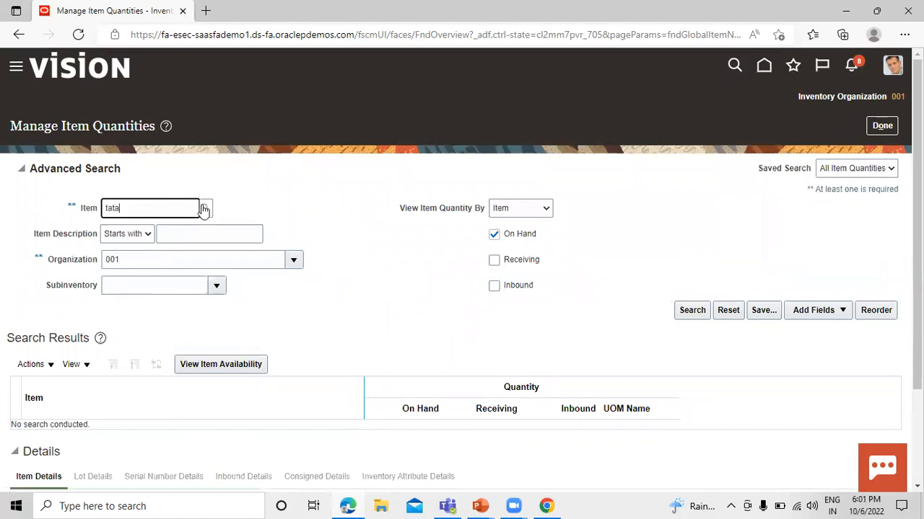
{"action": "left_click", "coordinate": [320, 215]}
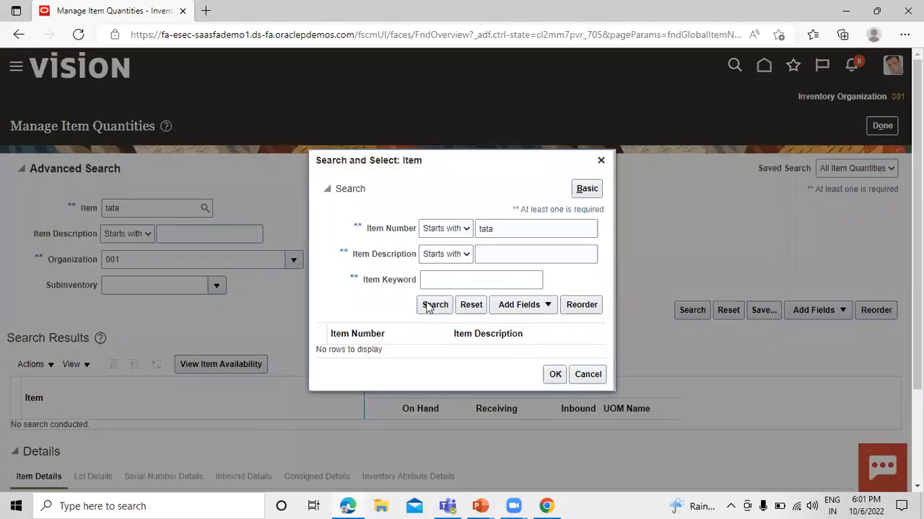
{"action": "left_click", "coordinate": [430, 306]}
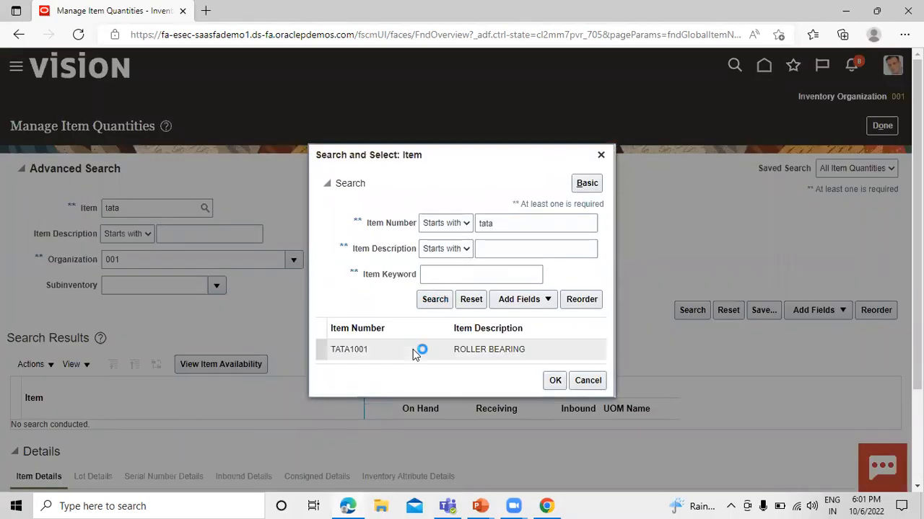
{"action": "left_click", "coordinate": [554, 381]}
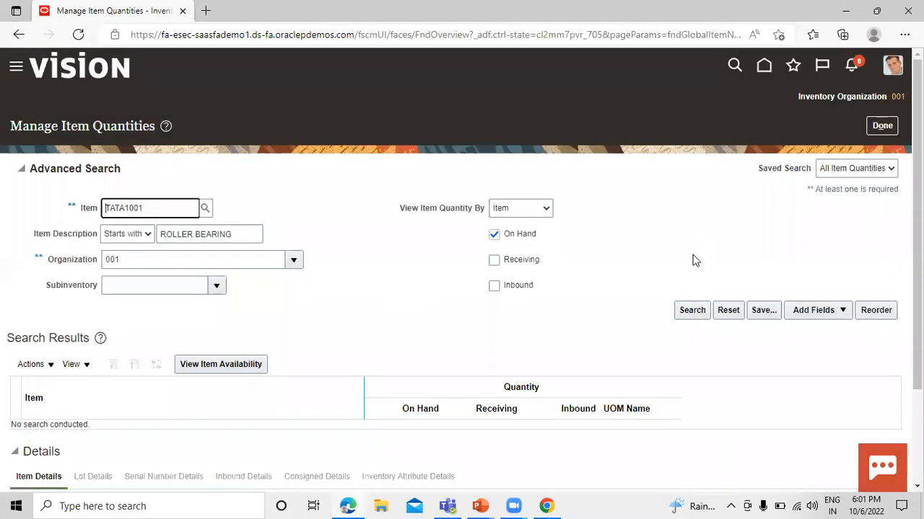
{"action": "left_click", "coordinate": [683, 313]}
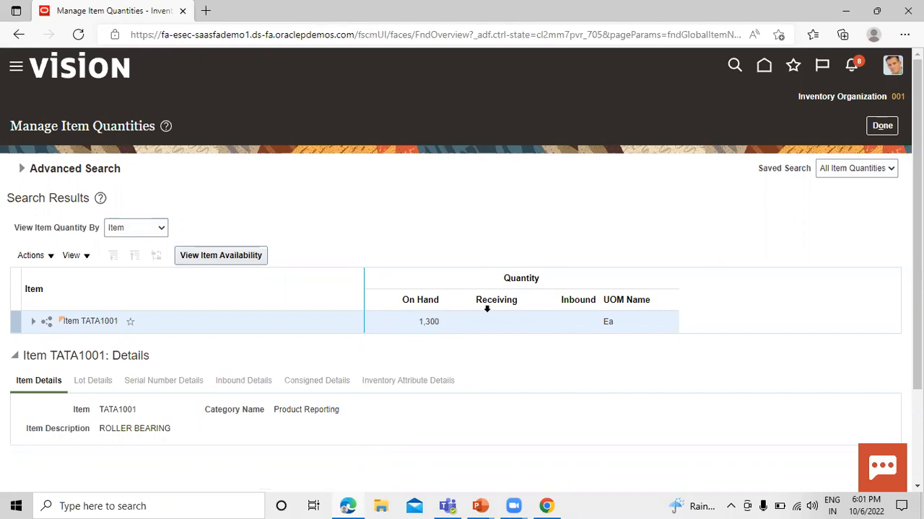
{"action": "left_click", "coordinate": [882, 126]}
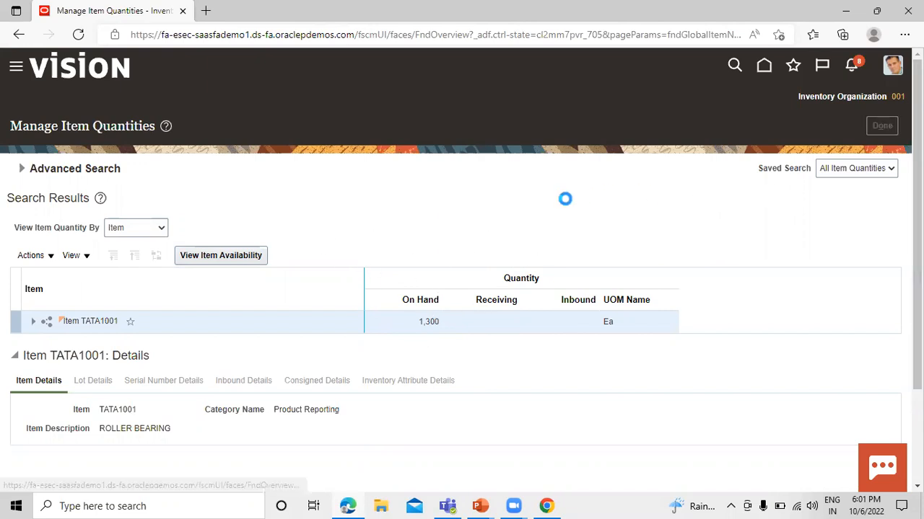